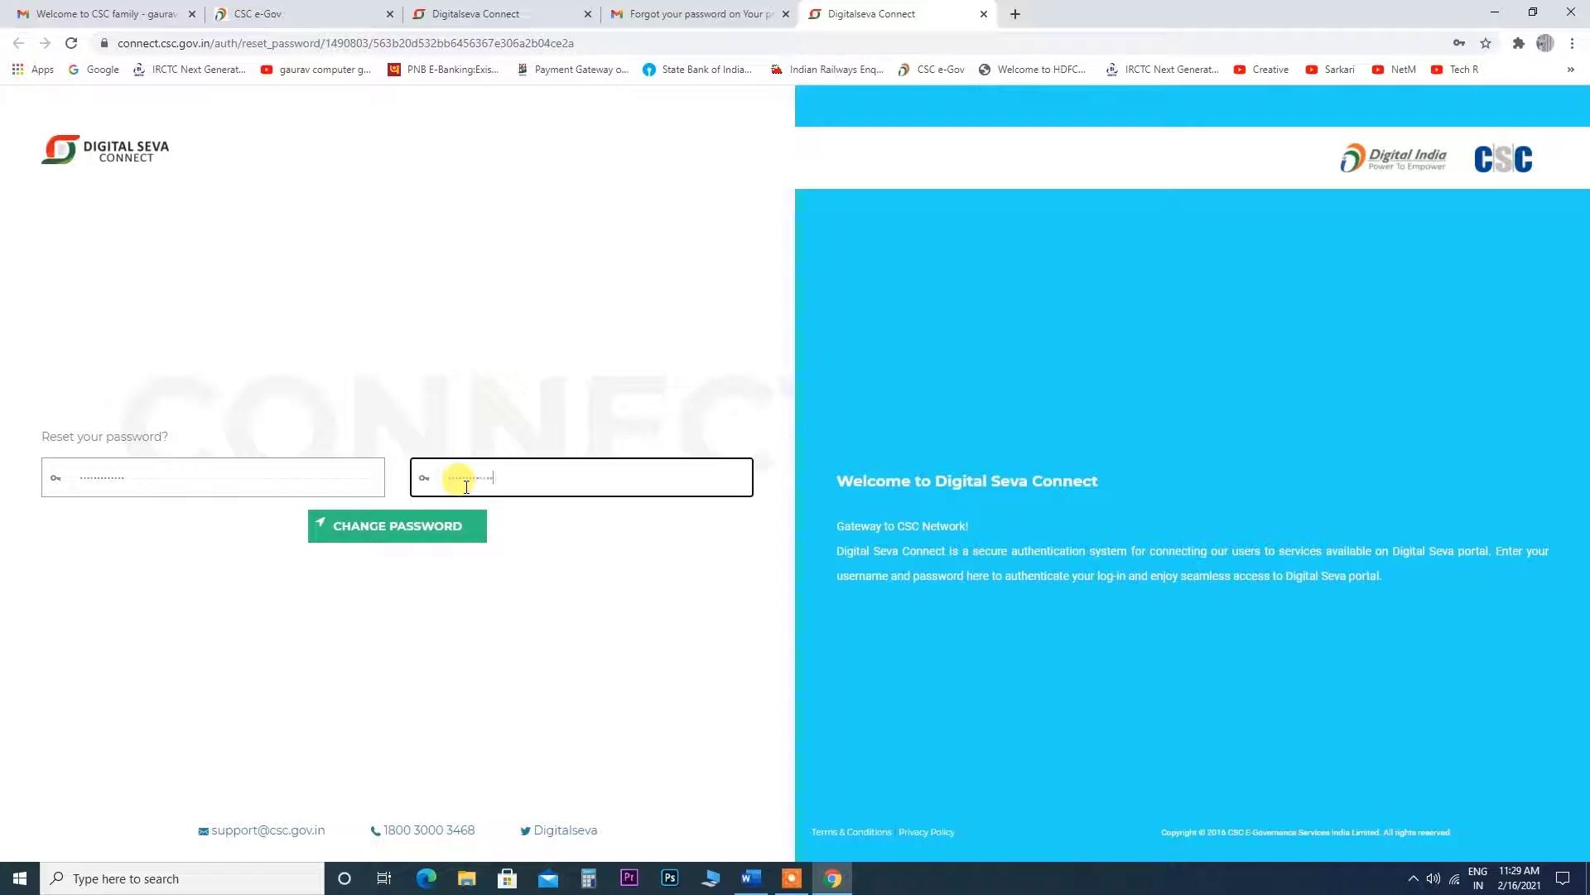
# Confirm the password reset without saving it in Chrome, then open Digital Seva Portal via a 'digital seva' search.
pyautogui.click(439, 530)
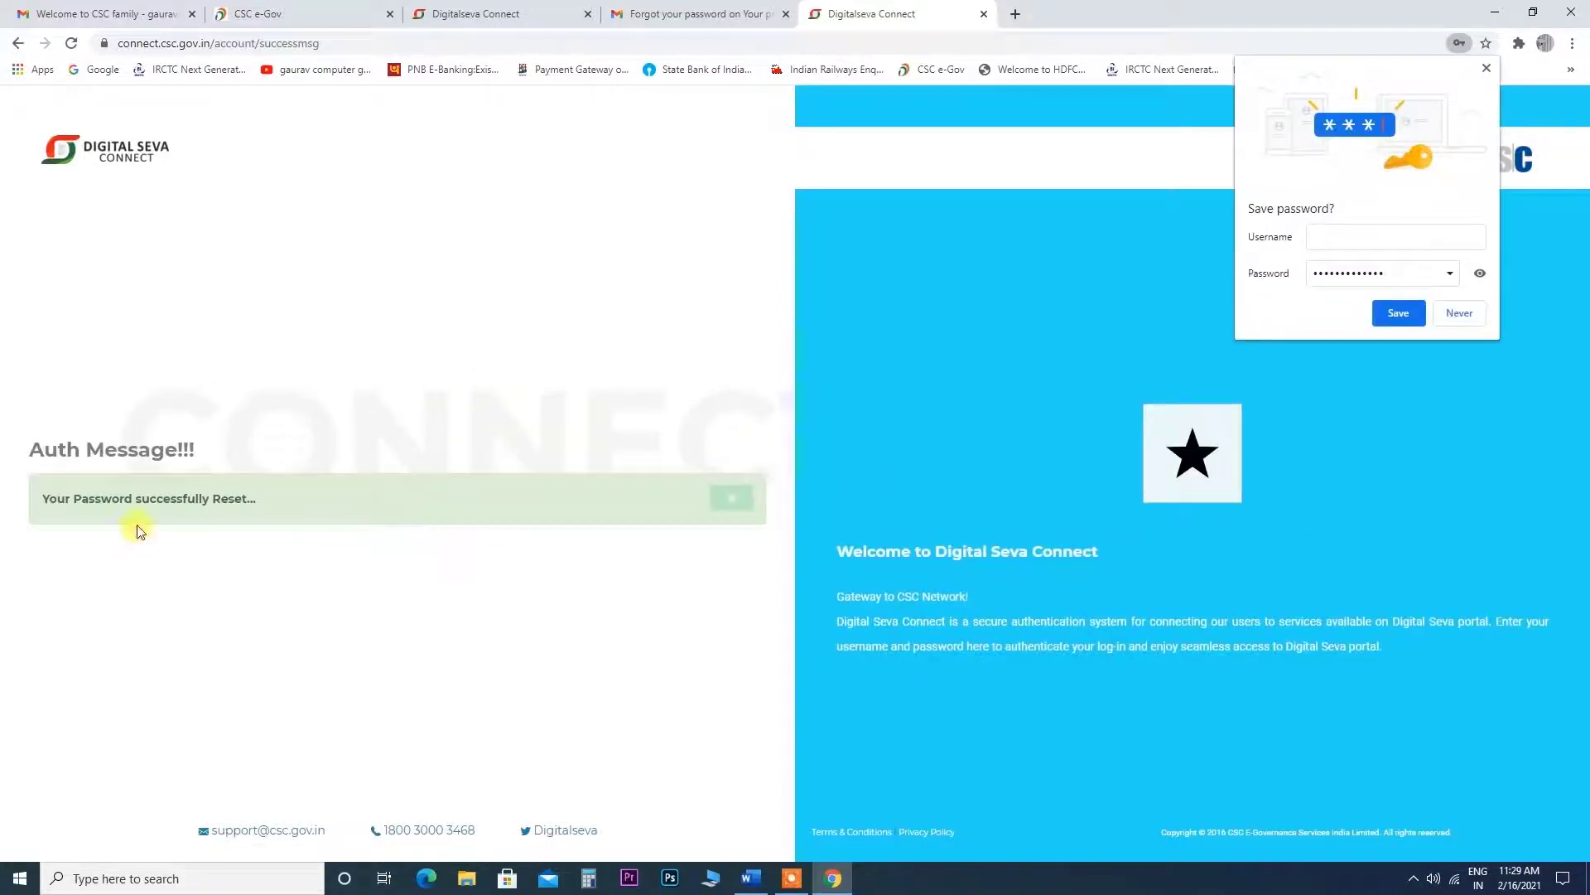
pyautogui.click(1468, 313)
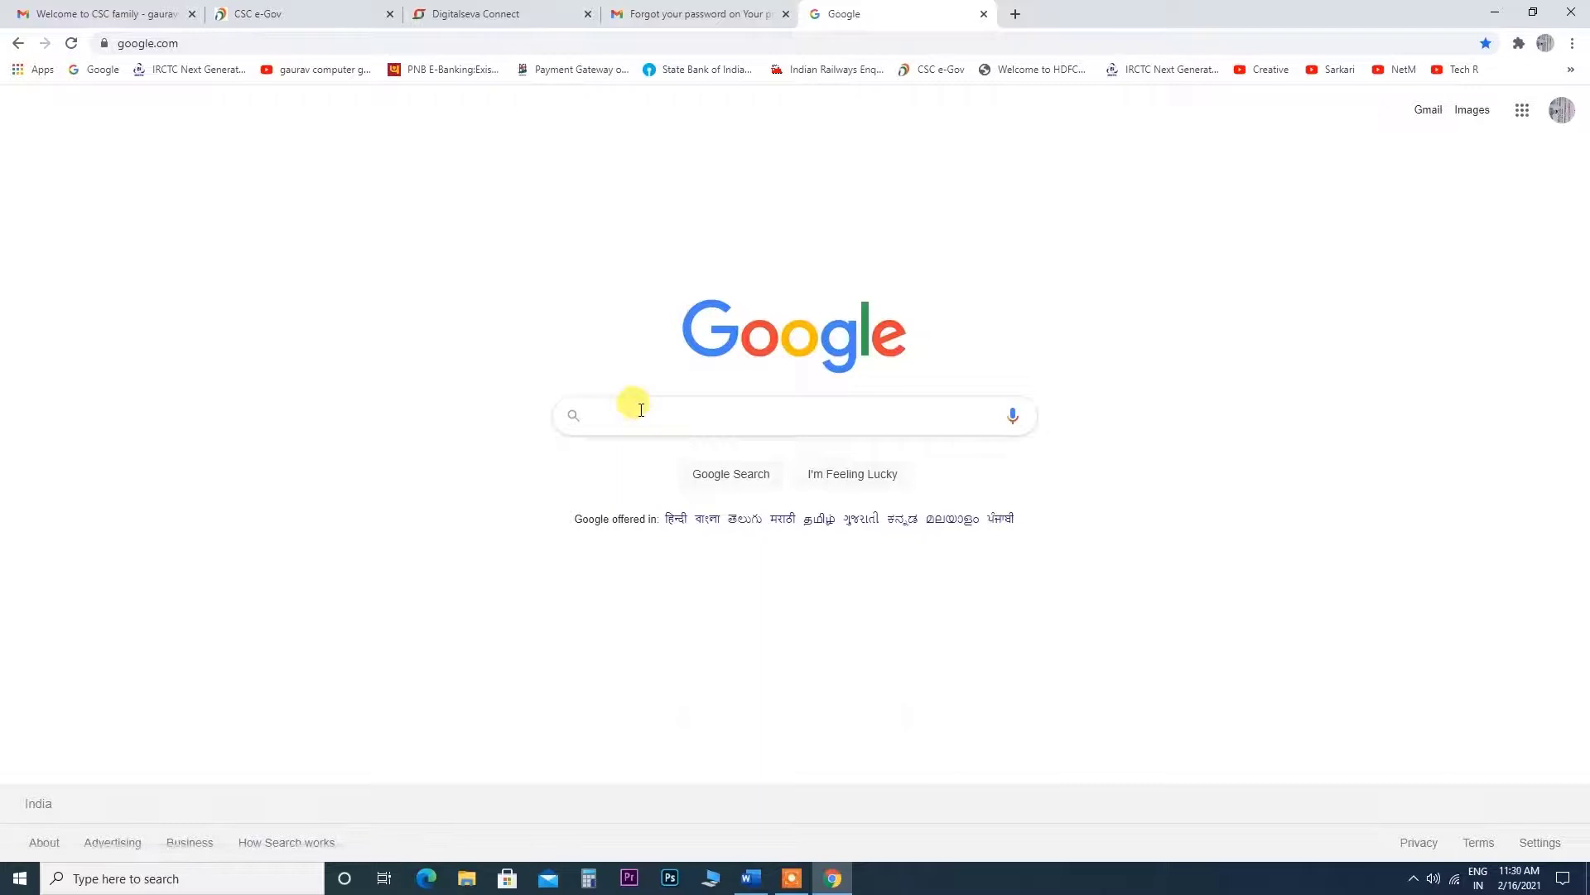
pyautogui.click(641, 409)
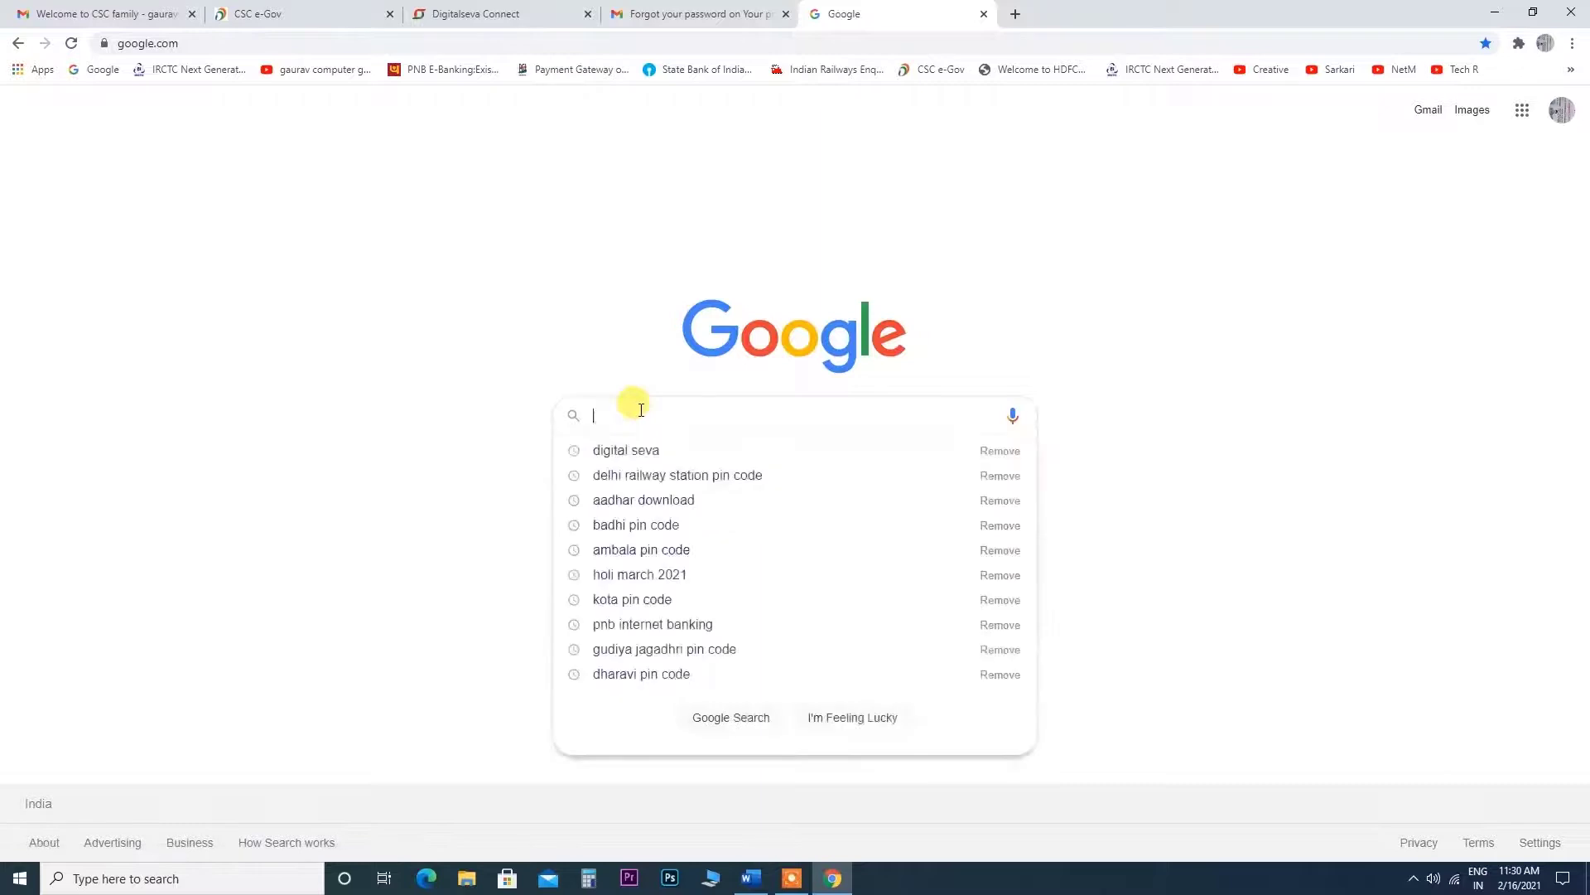
pyautogui.click(632, 447)
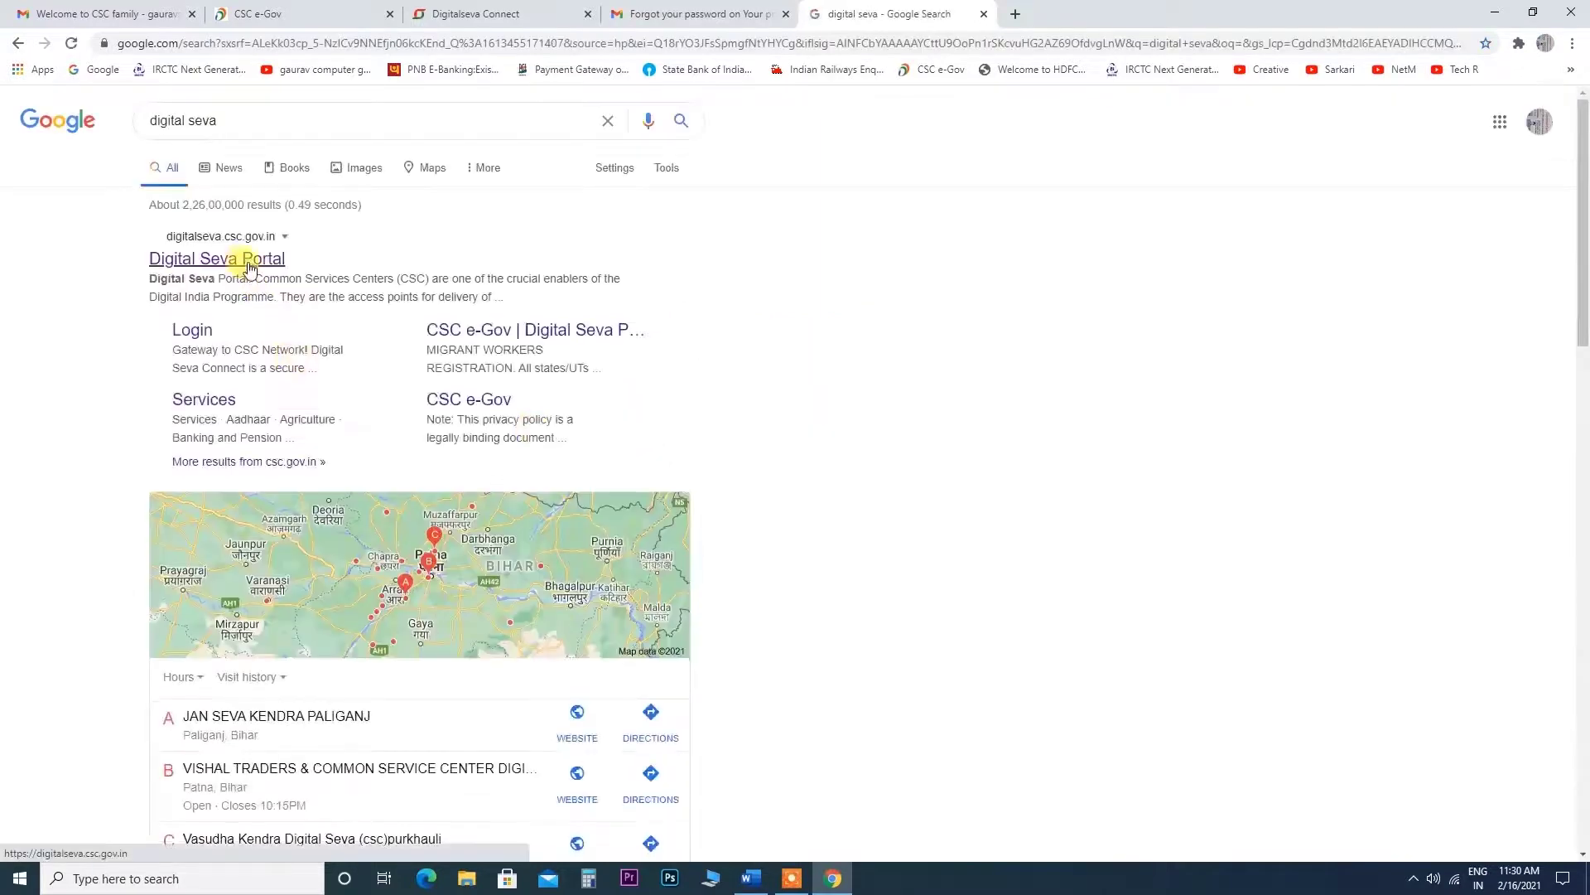
pyautogui.click(245, 260)
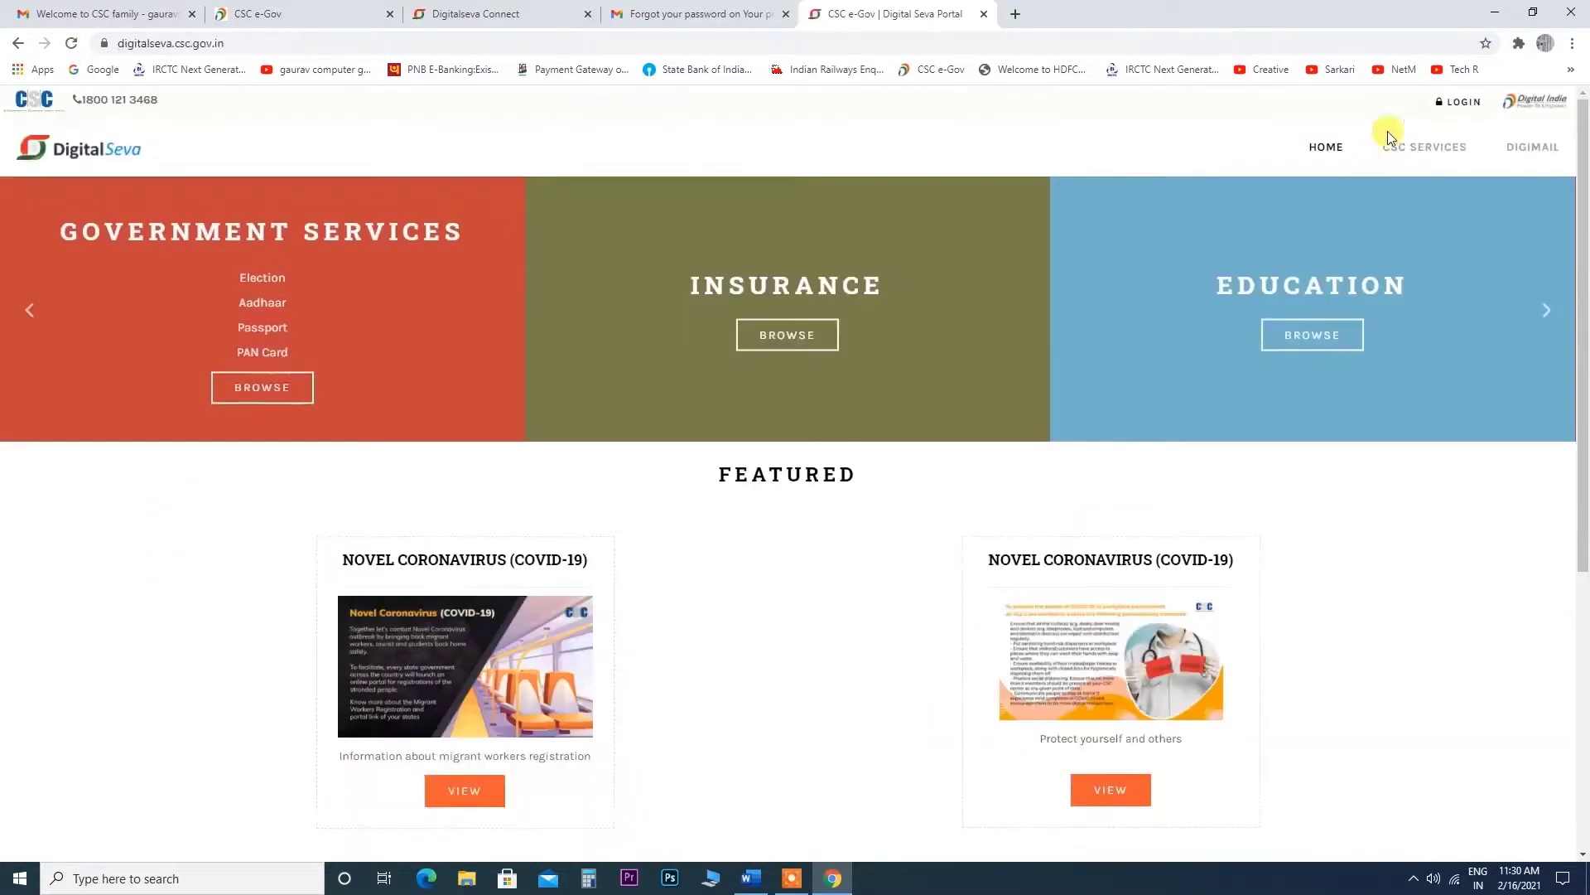
# Sign in with the pasted username and the new password, then allow Digital Seva account access.
pyautogui.click(1459, 101)
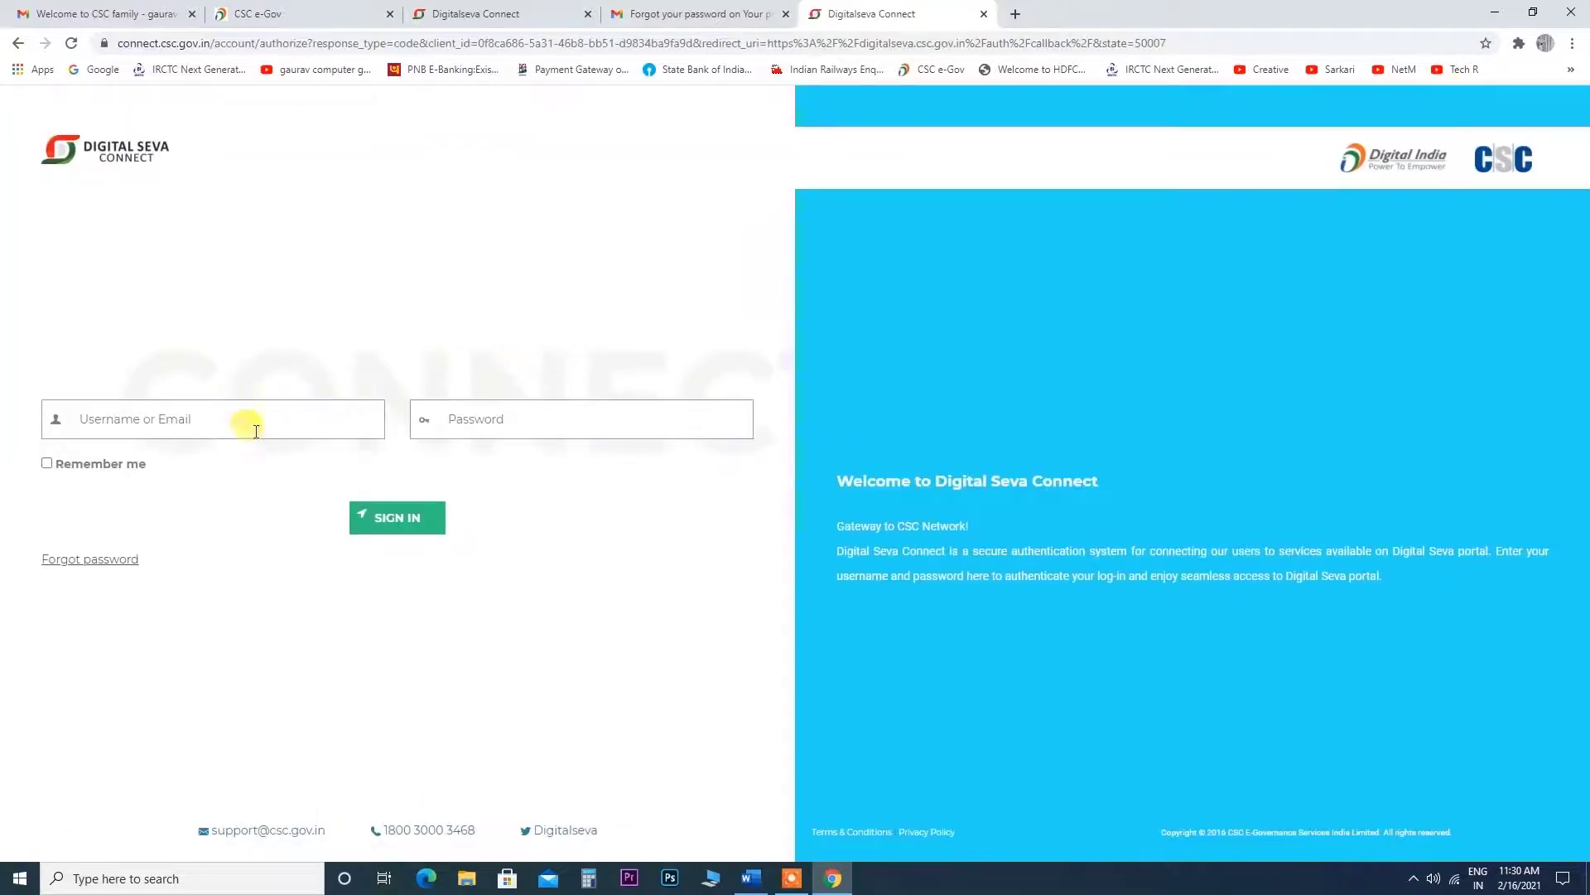
pyautogui.click(229, 419)
pyautogui.hotkey('ctrl', 'v')
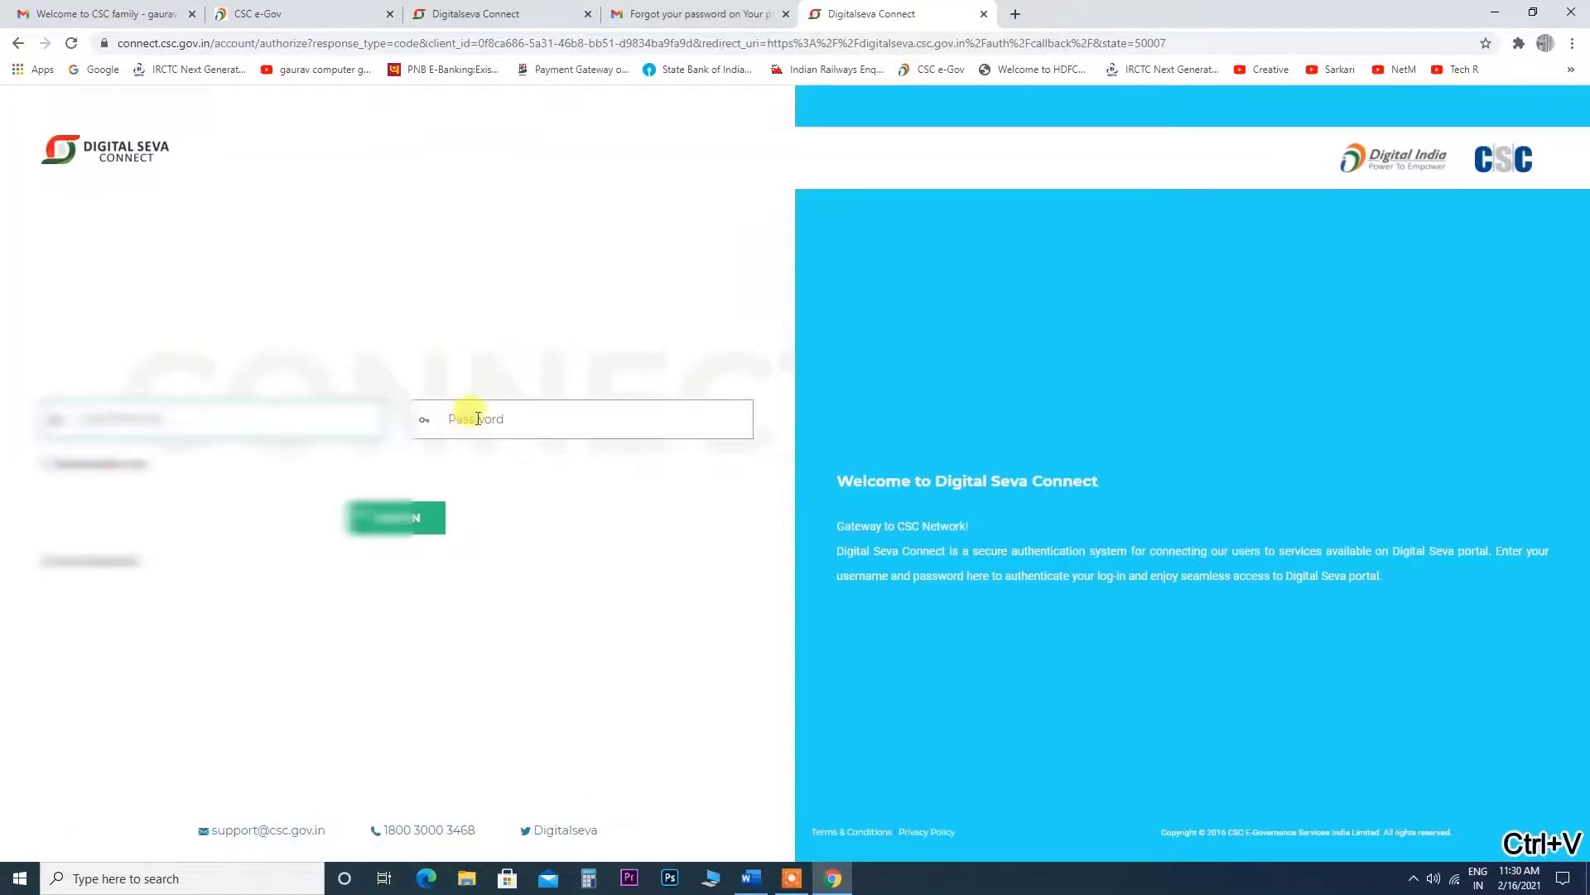
pyautogui.click(478, 418)
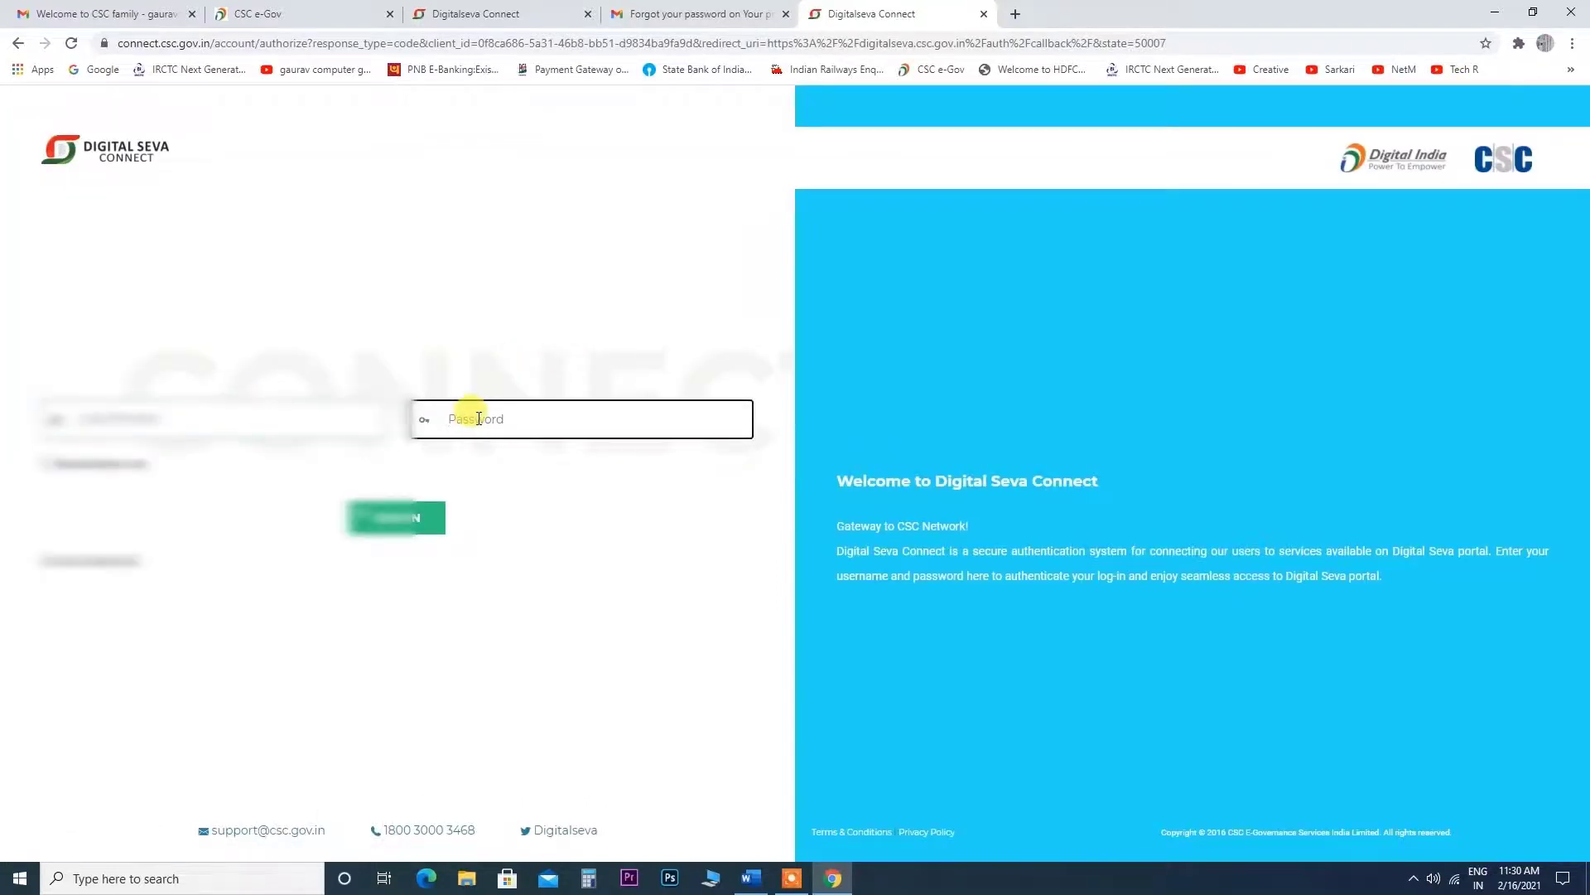
pyautogui.write('***')
pyautogui.click(405, 516)
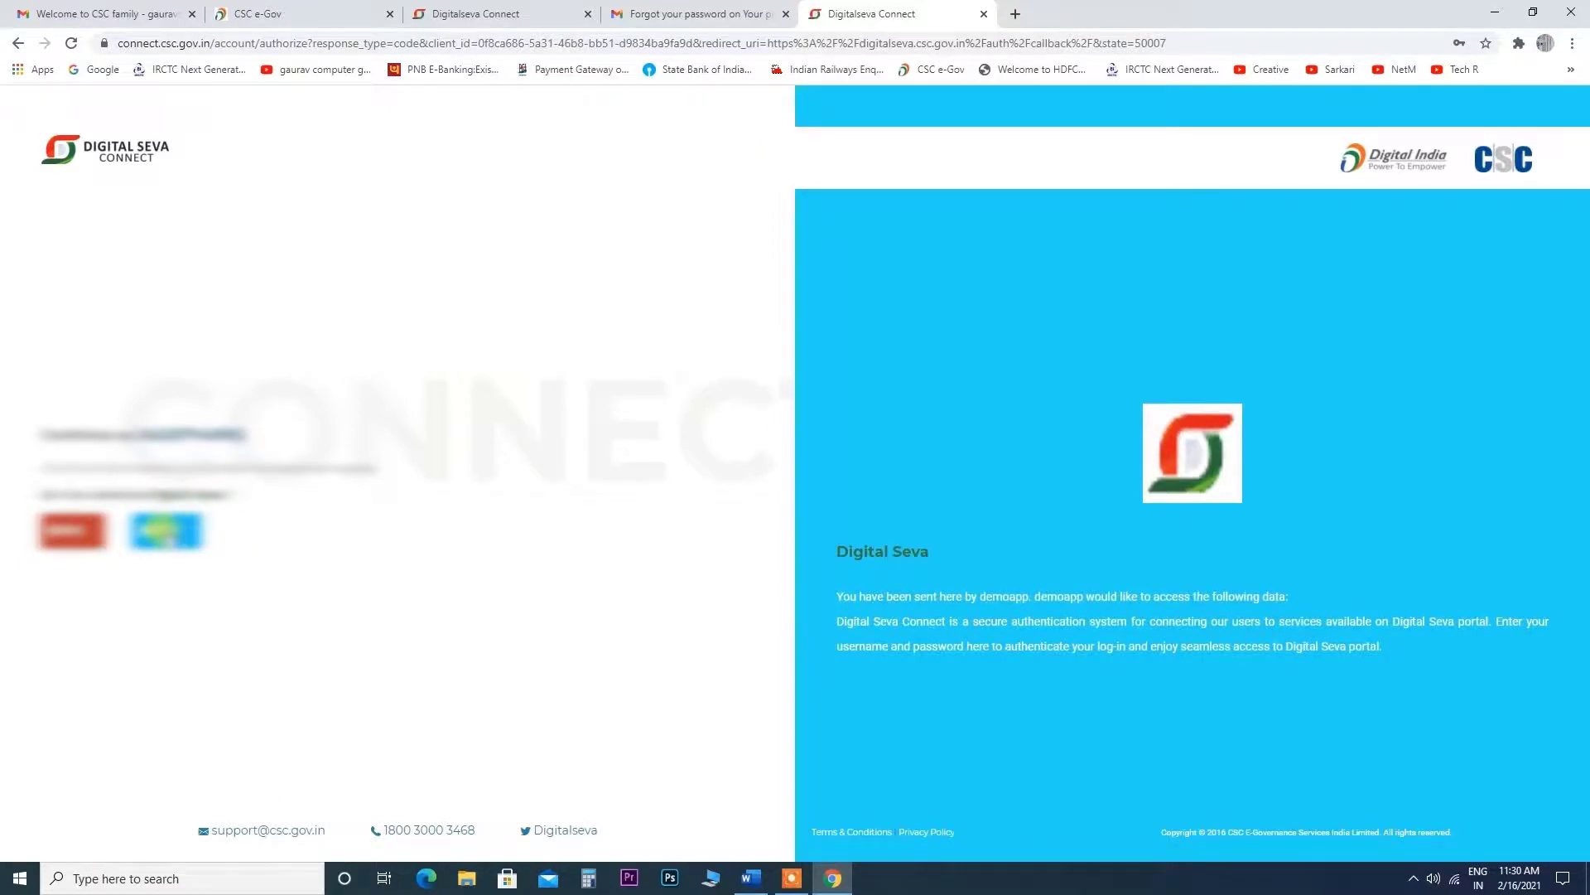
pyautogui.click(169, 537)
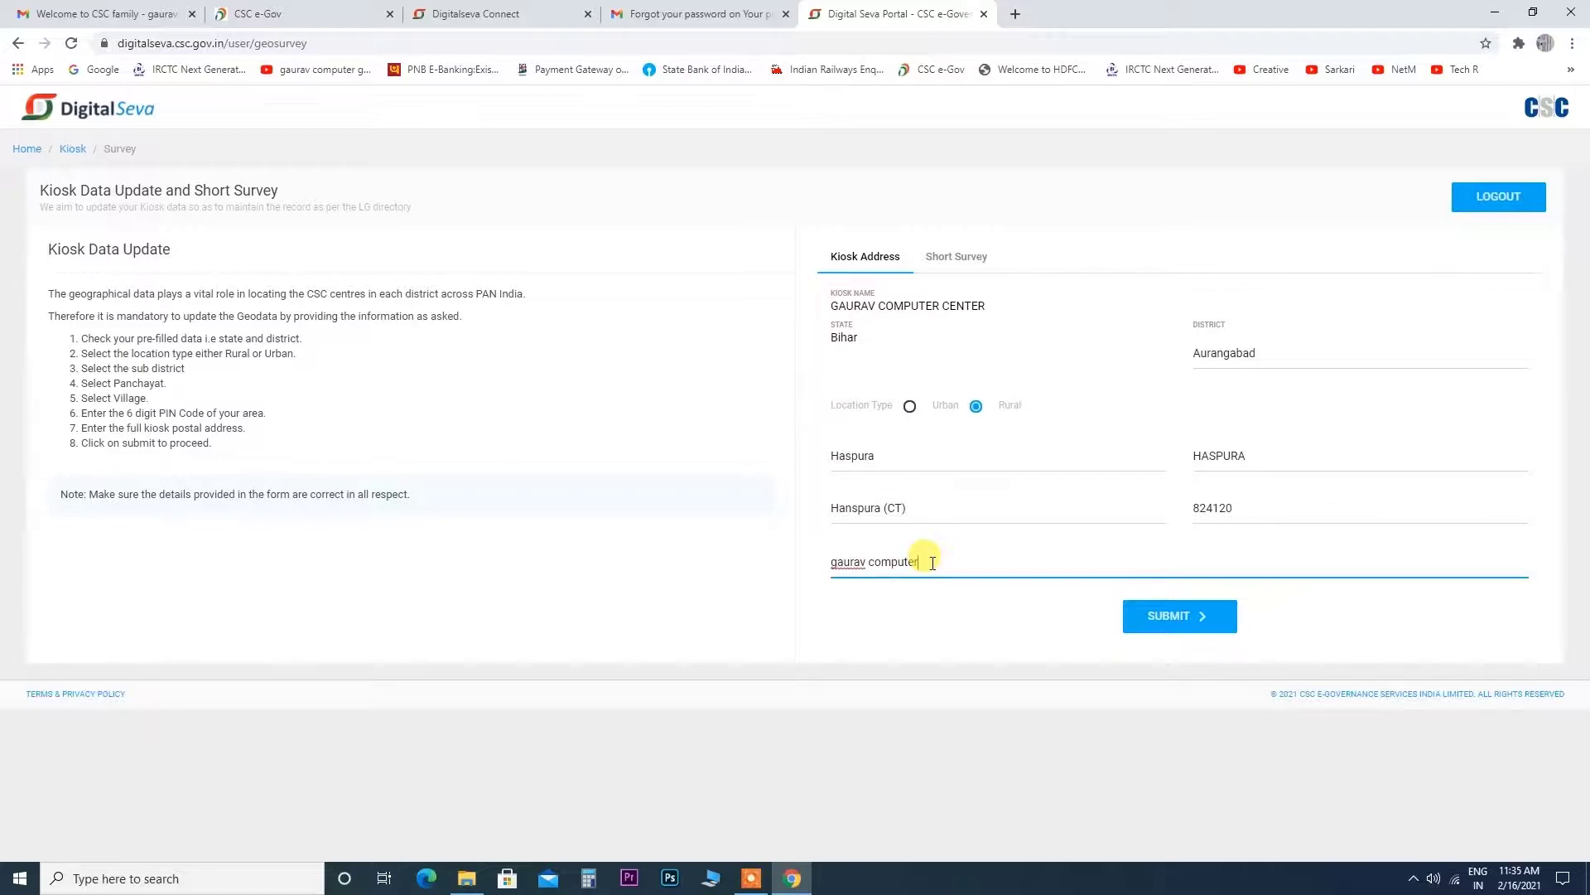
# Overwrite the kiosk postal address with the full studio address and PIN code, and submit.
pyautogui.press('BackSpace')
pyautogui.press('BackSpace')
pyautogui.press('BackSpace')
pyautogui.press('BackSpace')
pyautogui.press('BackSpace')
pyautogui.press('BackSpace')
pyautogui.press('BackSpace')
pyautogui.press('BackSpace')
pyautogui.press('BackSpace')
pyautogui.press('BackSpace')
pyautogui.press('BackSpace')
pyautogui.press('BackSpace')
pyautogui.press('BackSpace')
pyautogui.press('BackSpace')
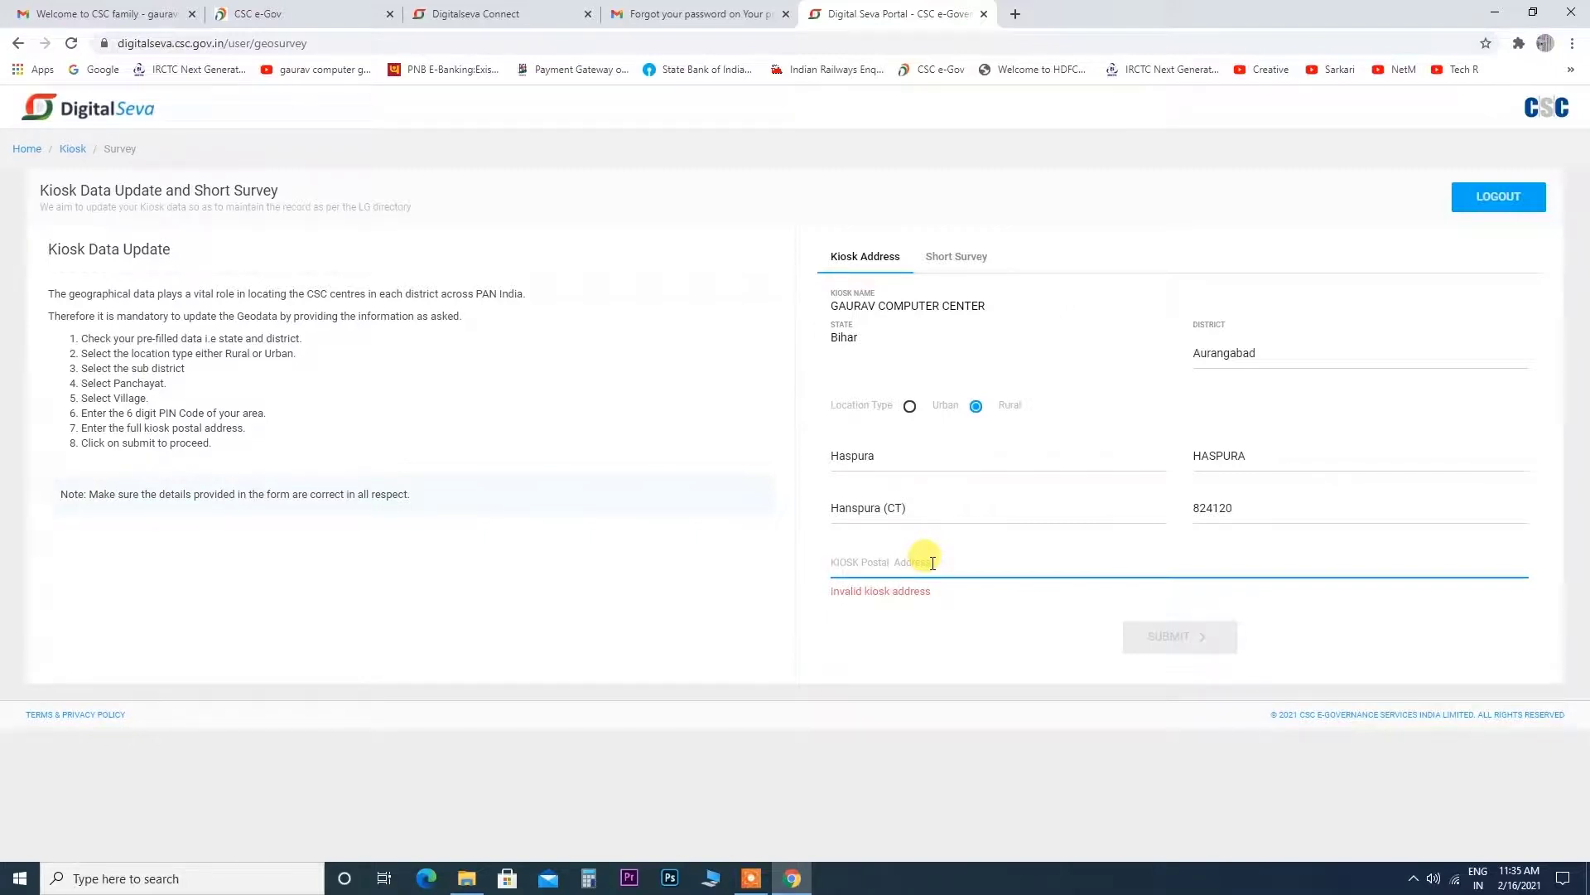
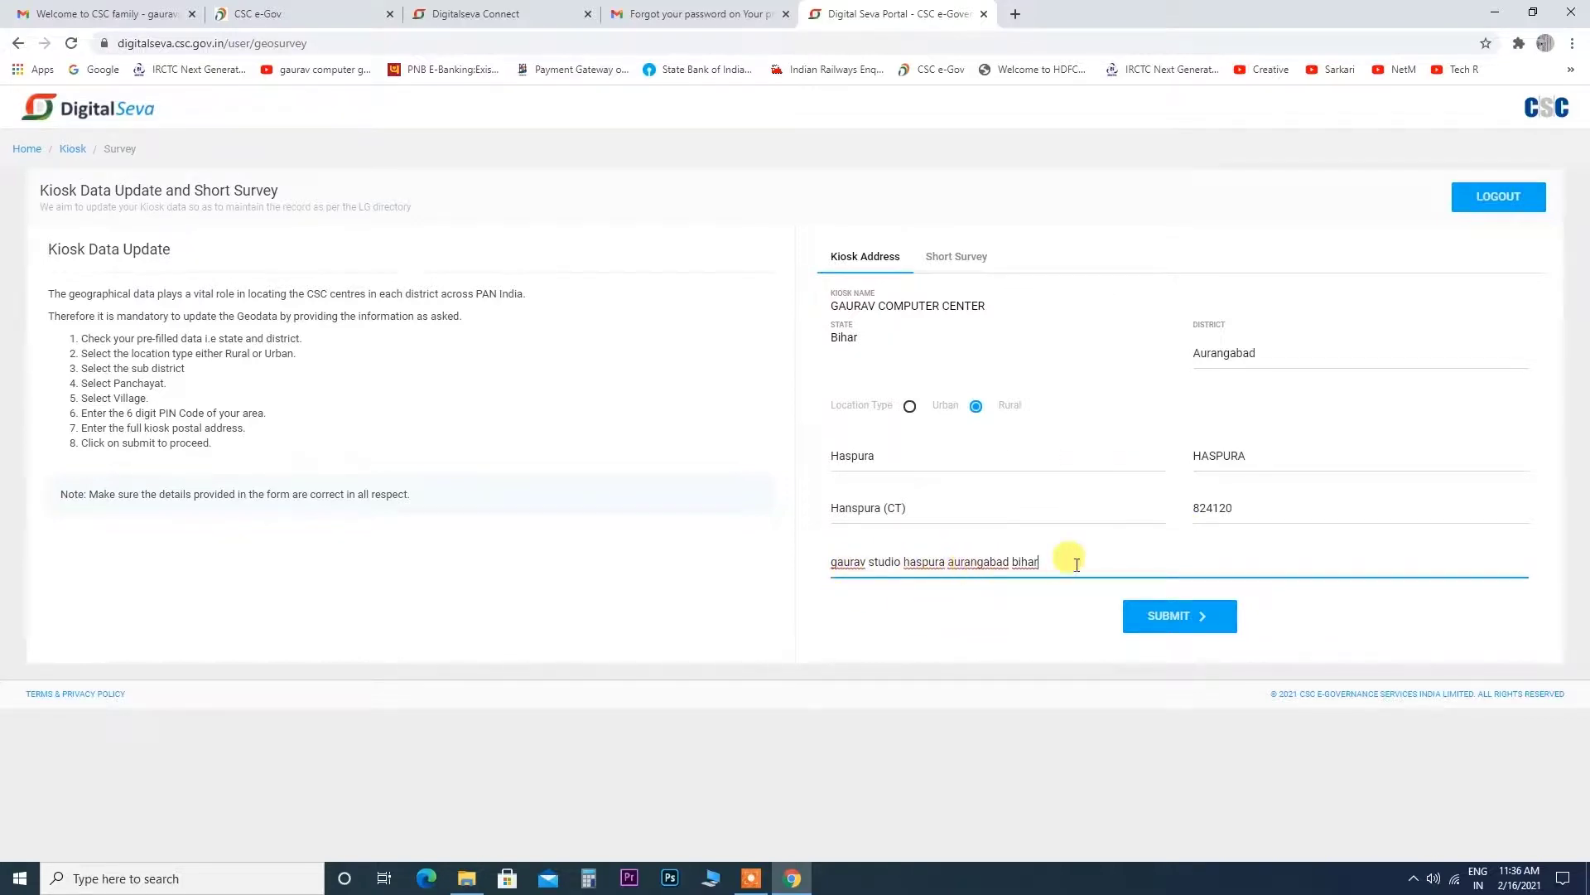
pyautogui.click(1180, 600)
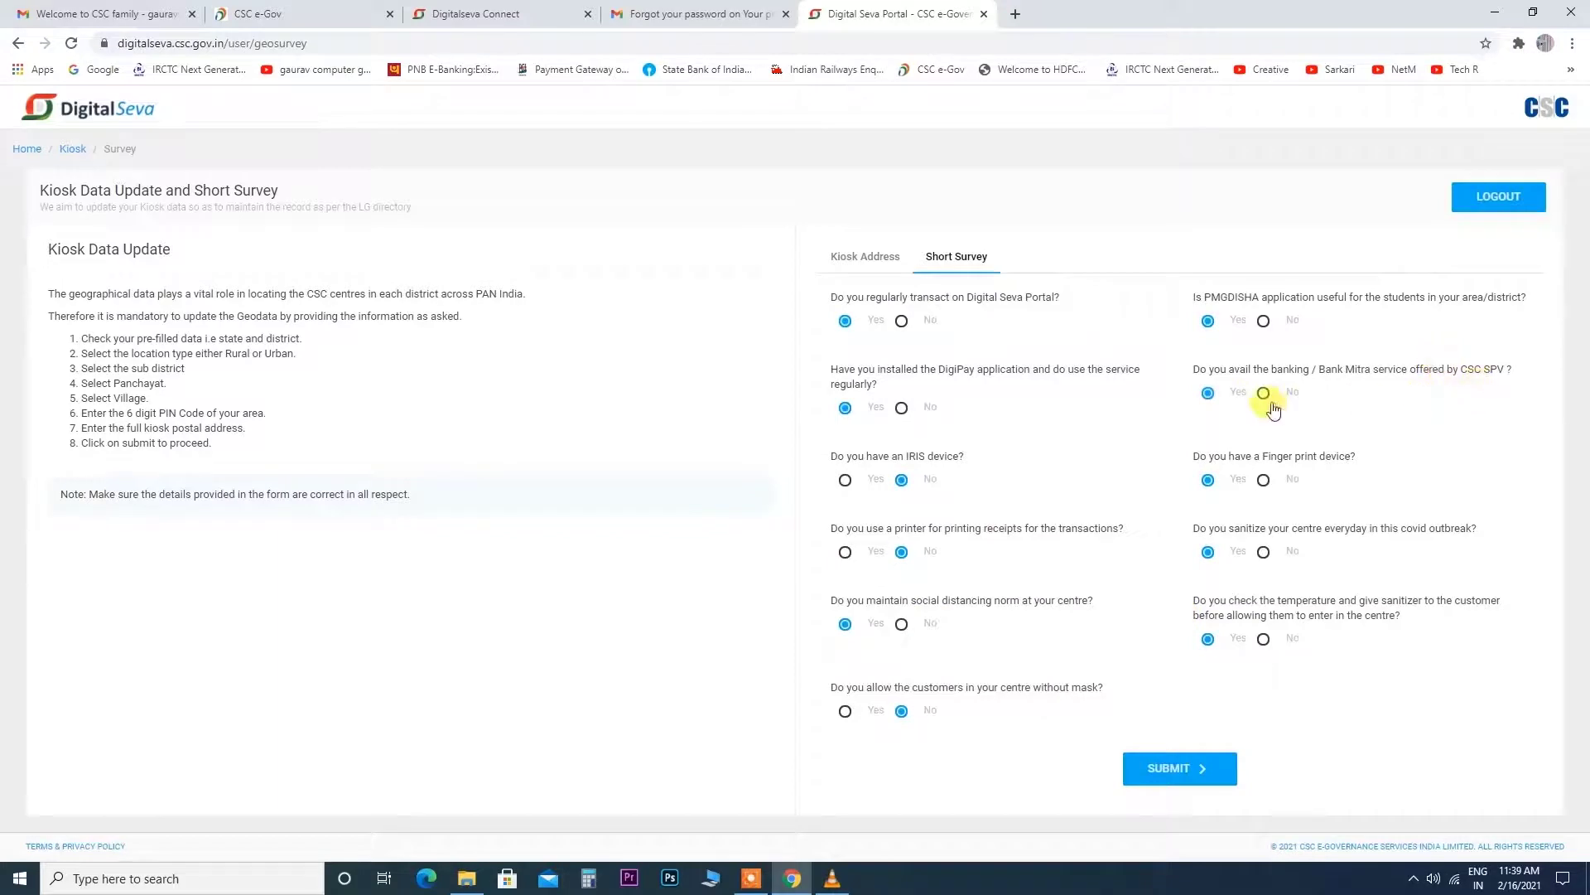
# Submit the Short Survey with its Yes/No answers as reviewed.
pyautogui.click(586, 220)
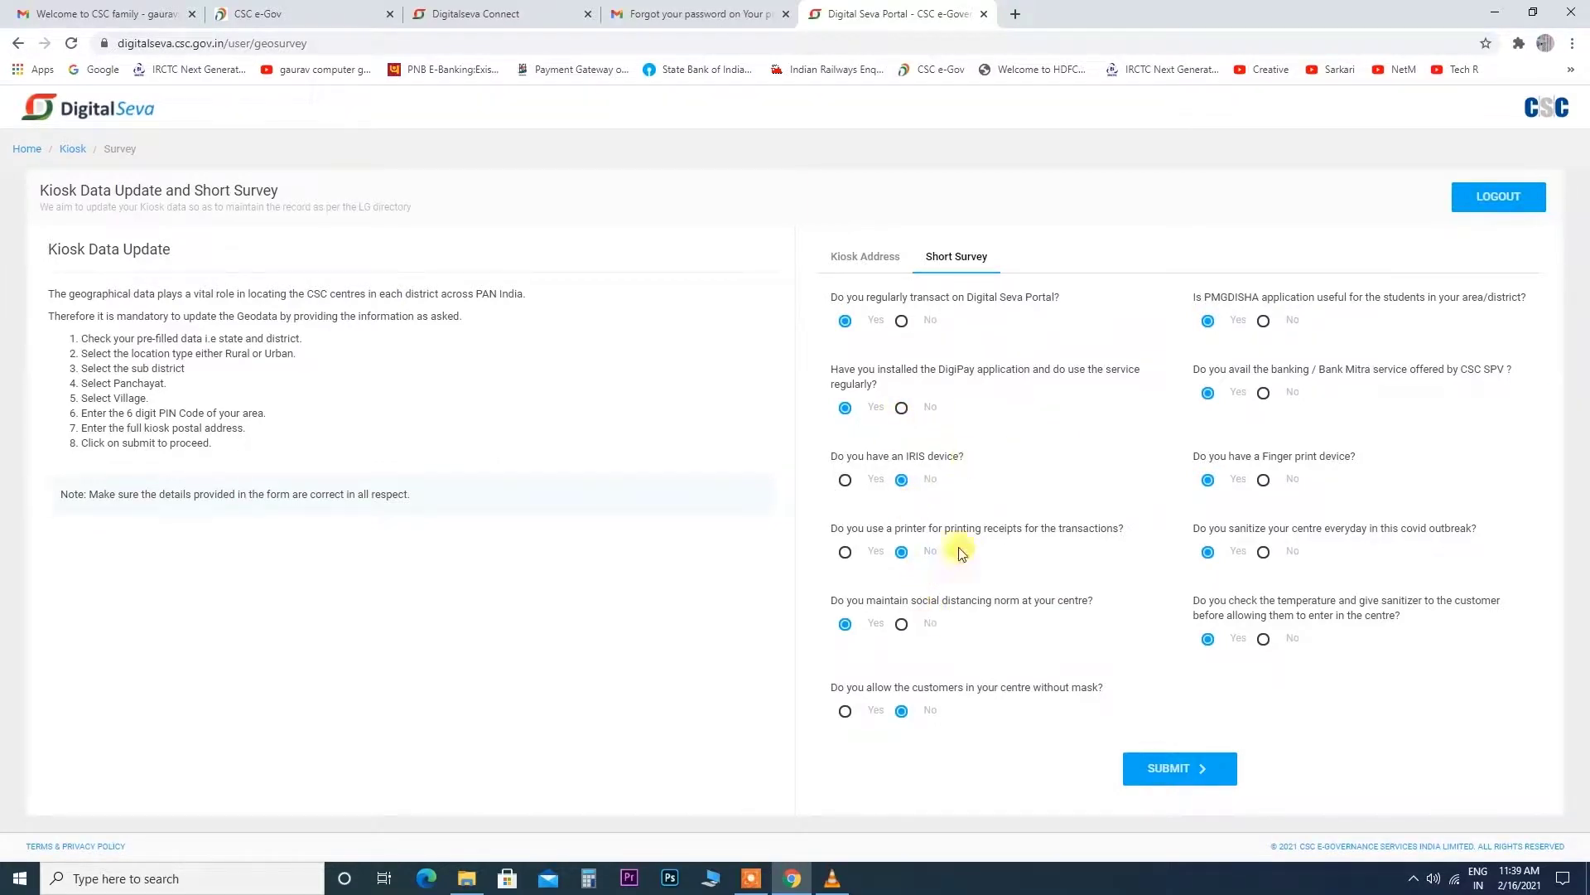
pyautogui.click(1171, 767)
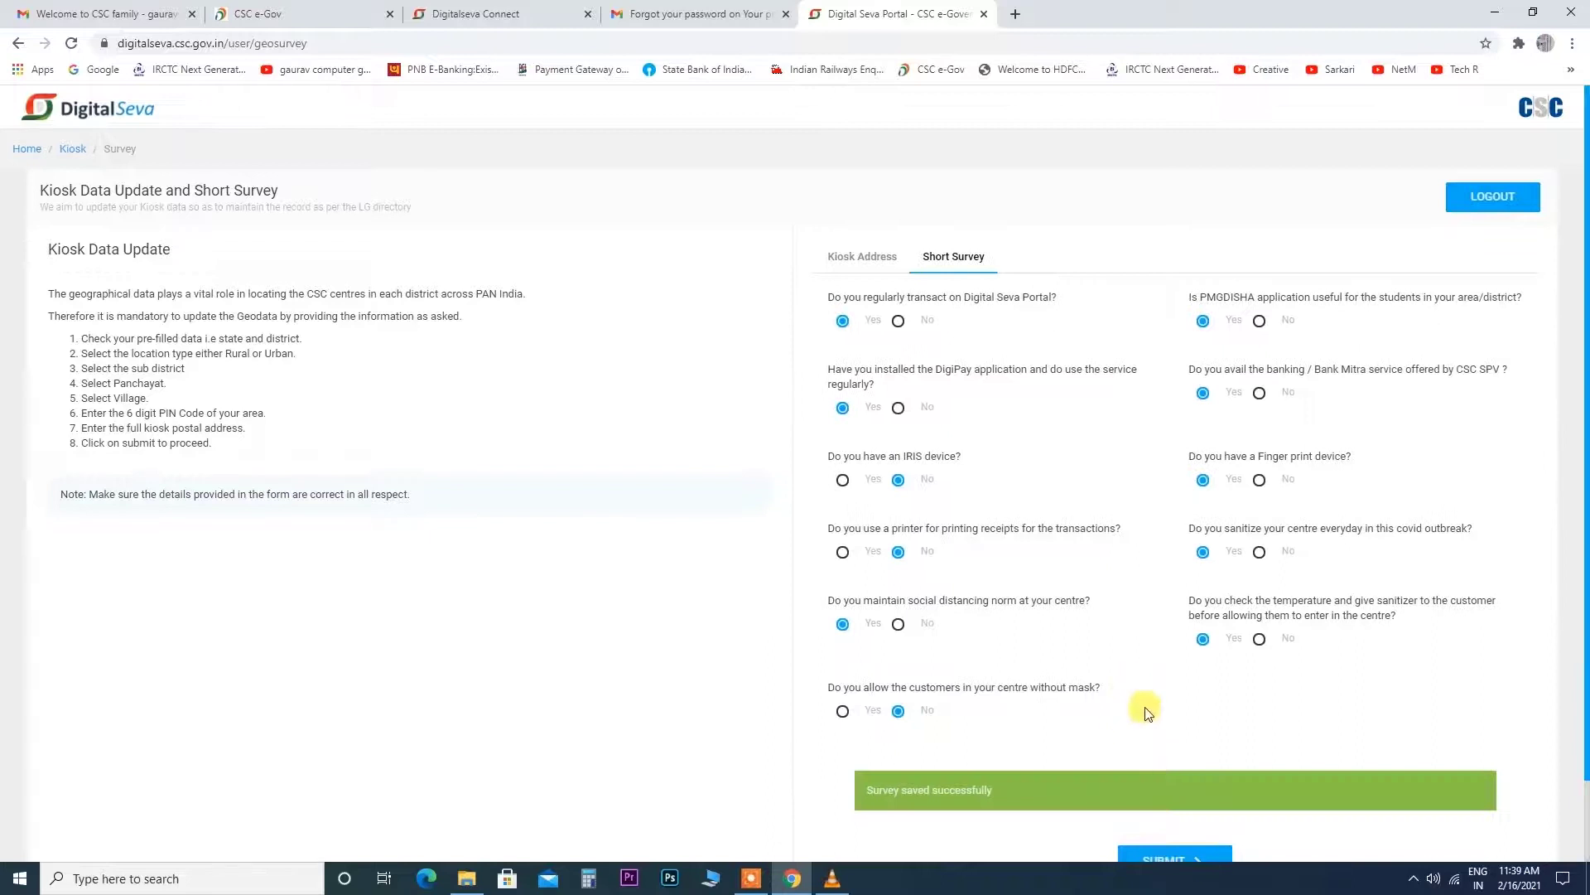
pyautogui.scroll(-1, 1147, 712)
# Continue to the dashboard and open My Profile from the Account sidebar menu.
pyautogui.click(1164, 764)
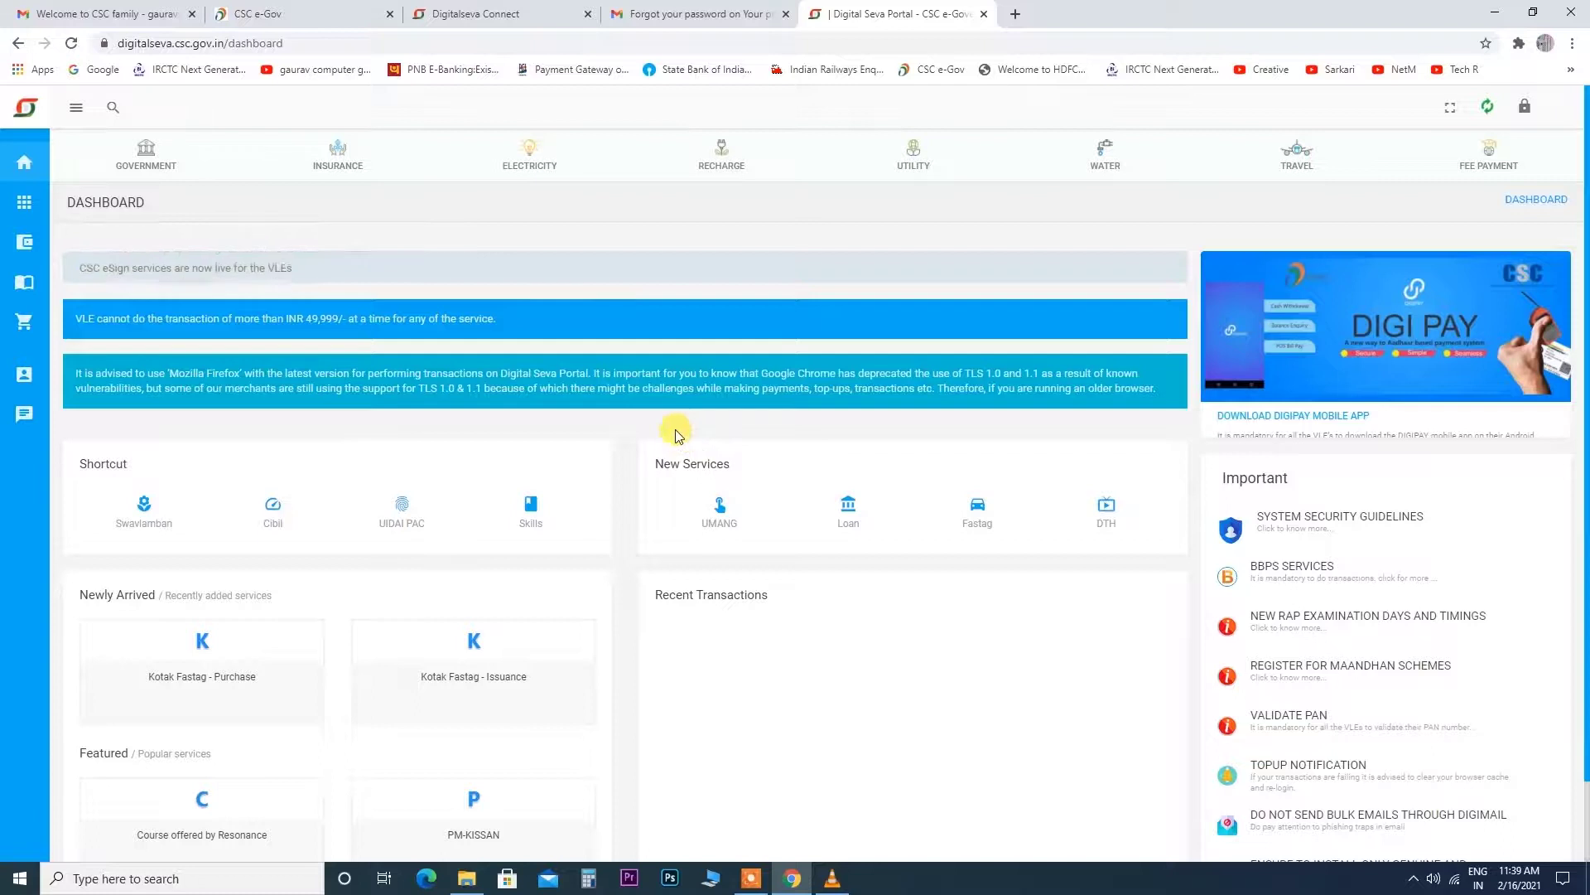
pyautogui.moveTo(28, 286)
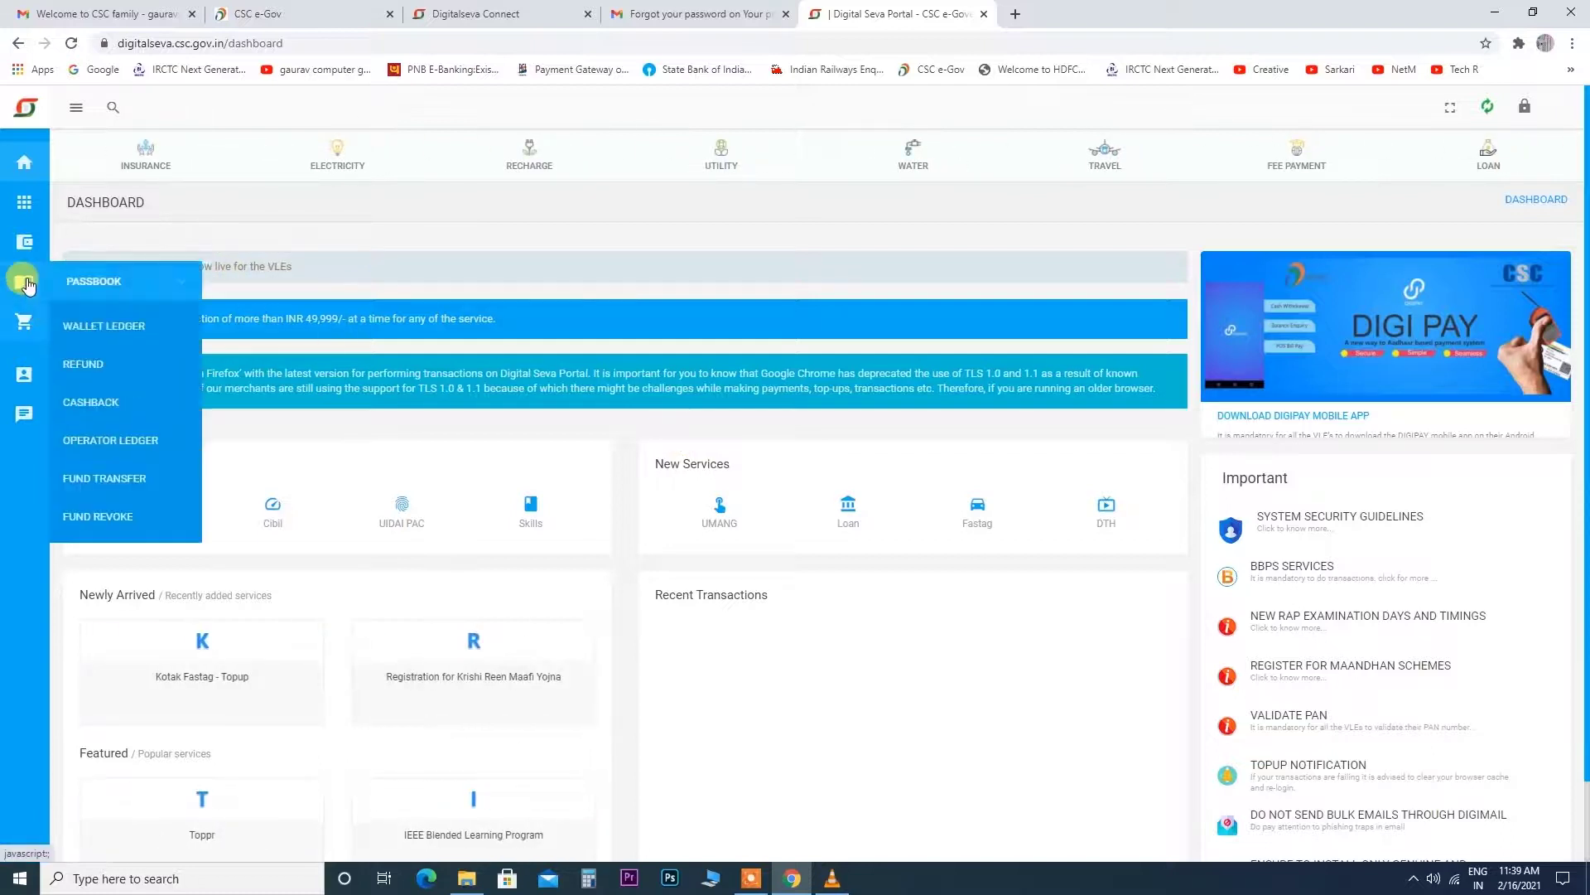
pyautogui.click(609, 202)
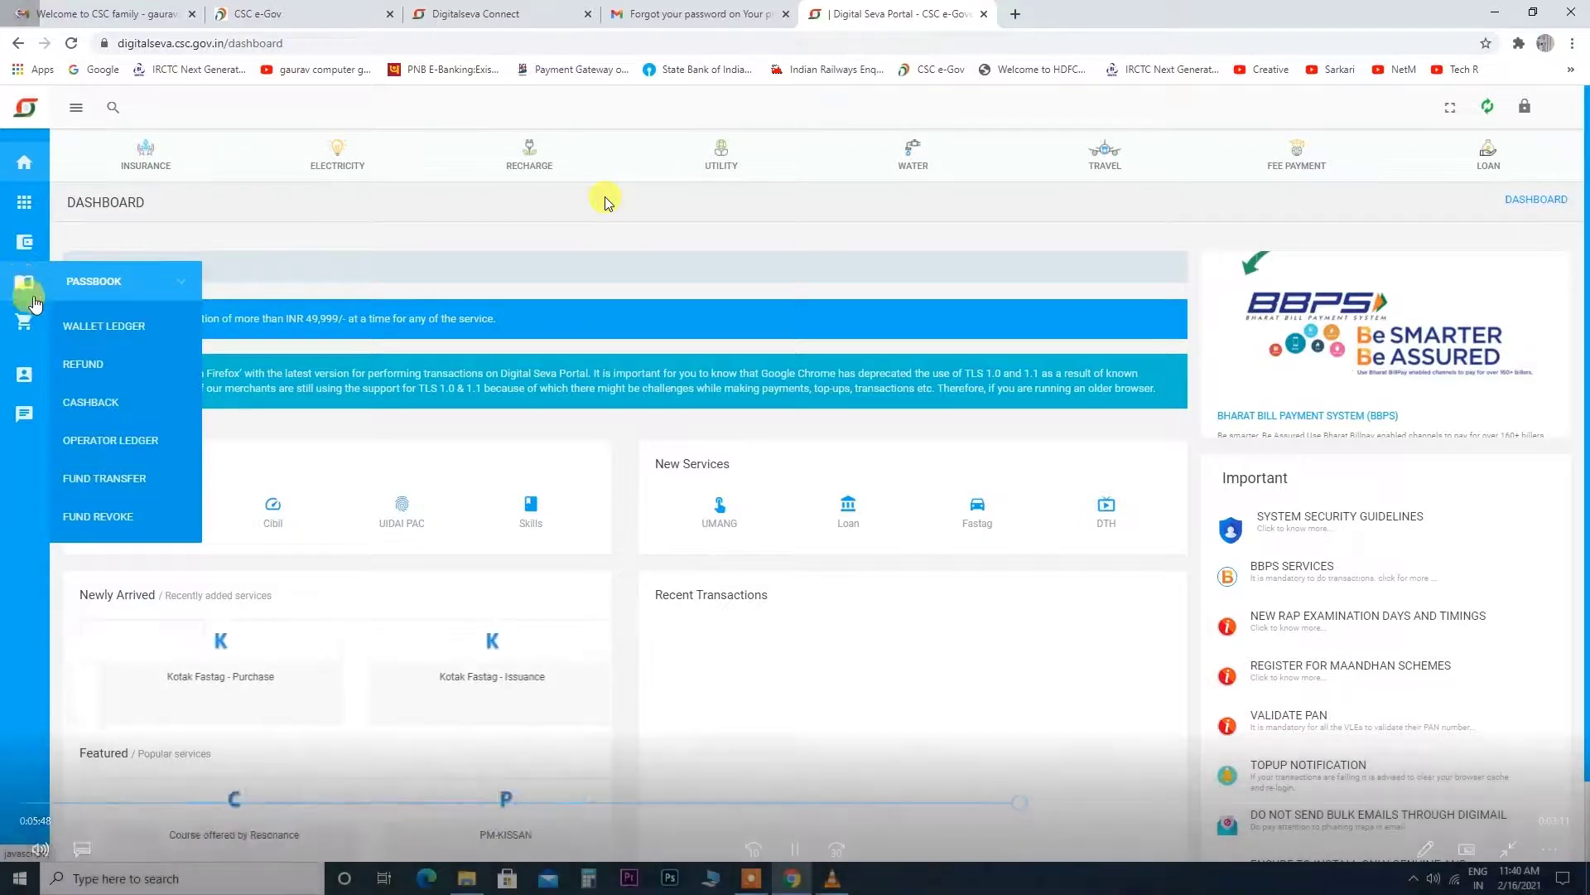
pyautogui.moveTo(30, 325)
pyautogui.moveTo(24, 373)
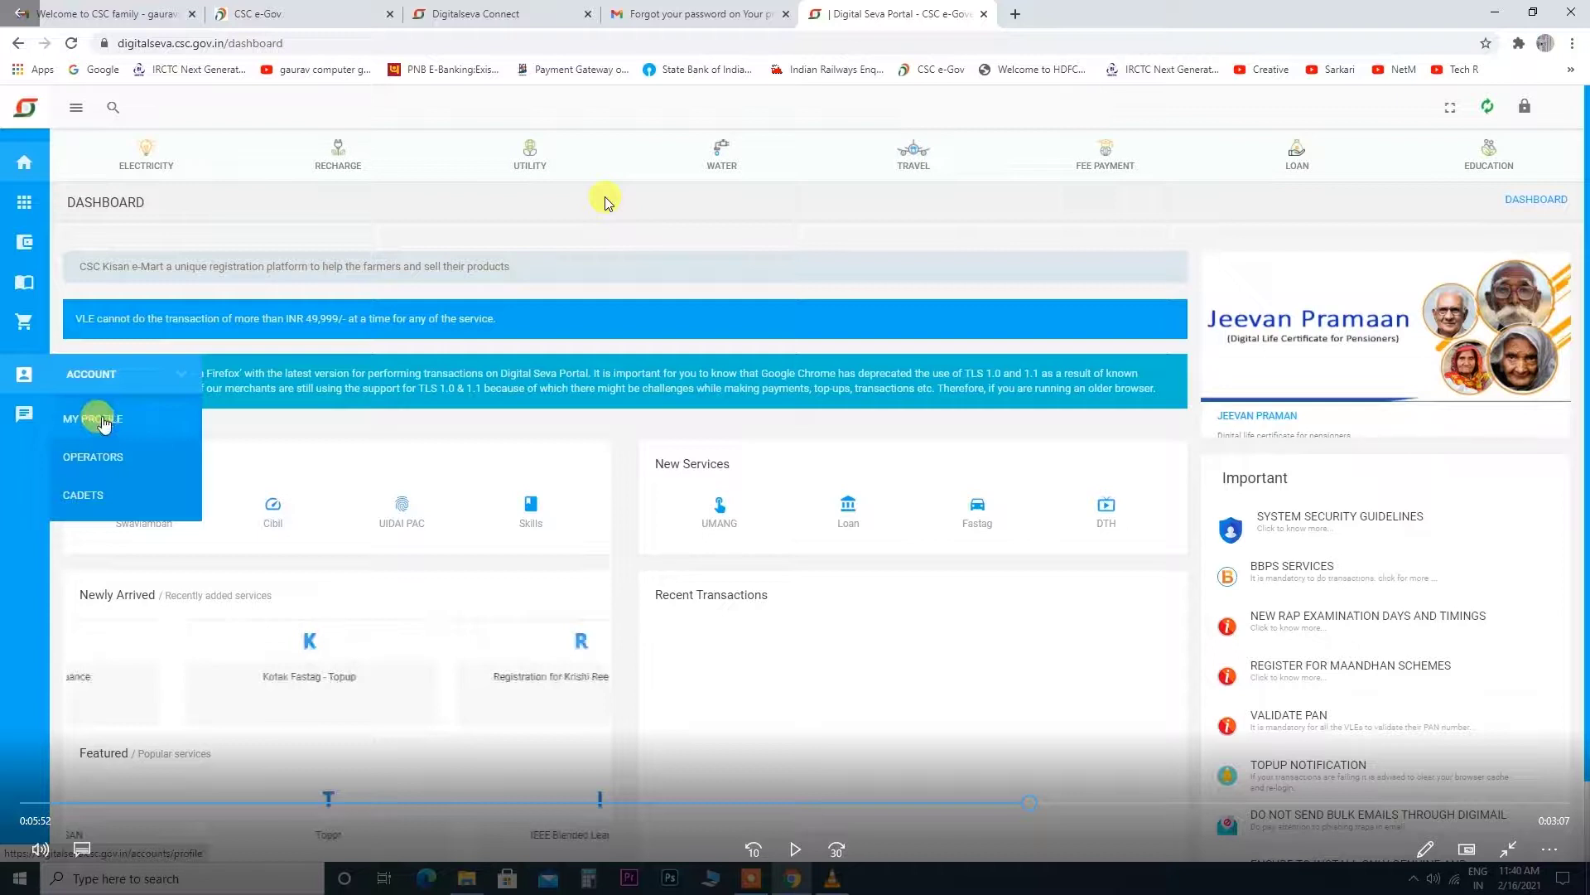
pyautogui.click(103, 420)
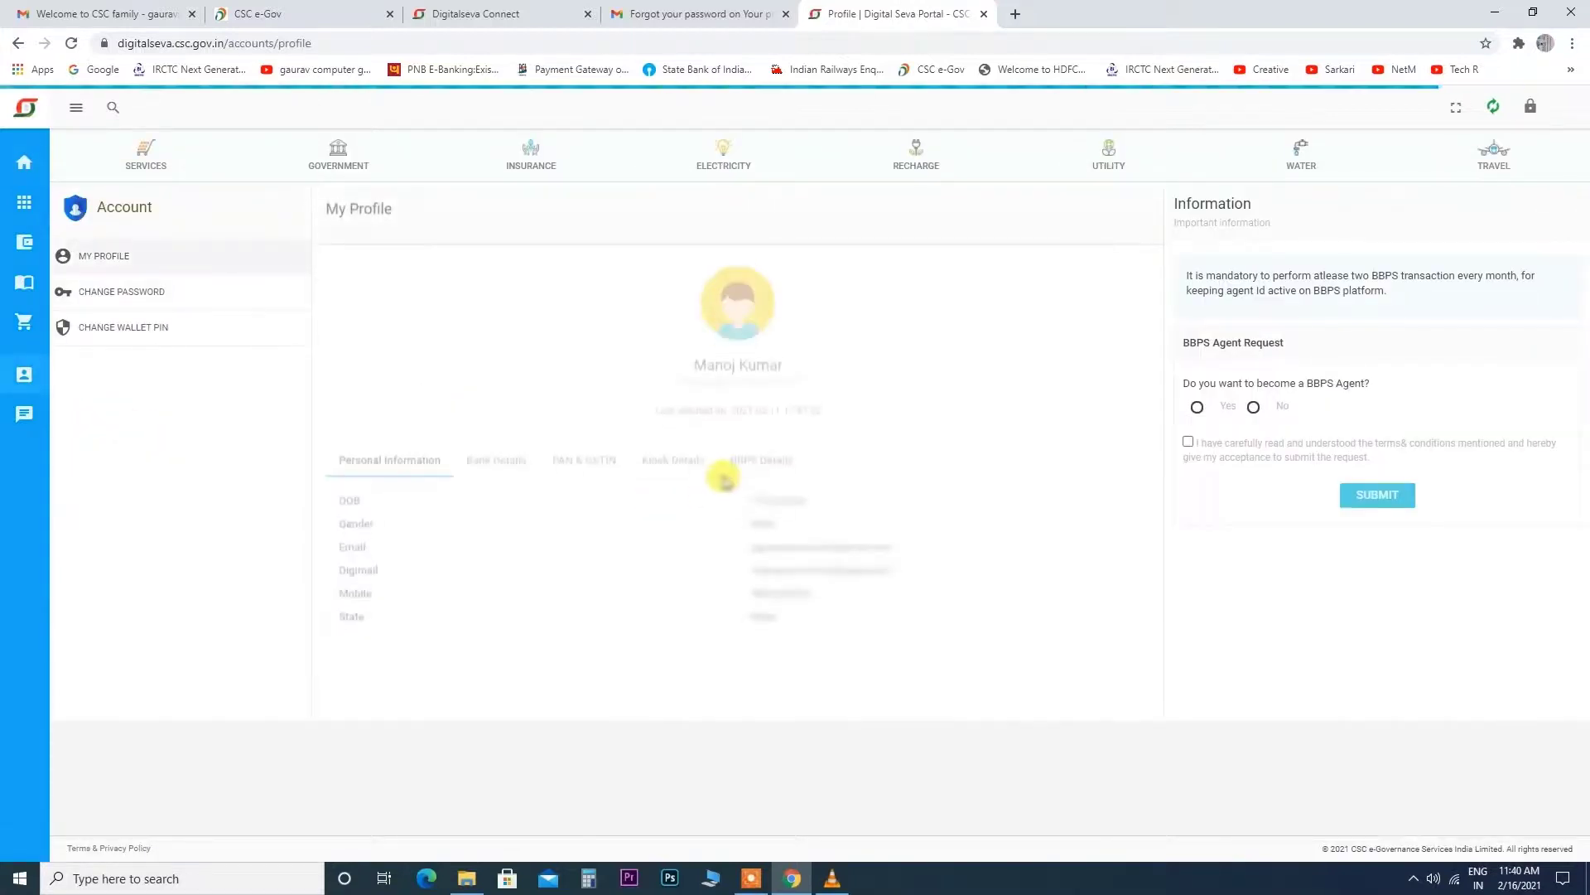
# Move to the CSC register login page at register.csc.gov.in/myaccount/login.
pyautogui.moveTo(609, 203)
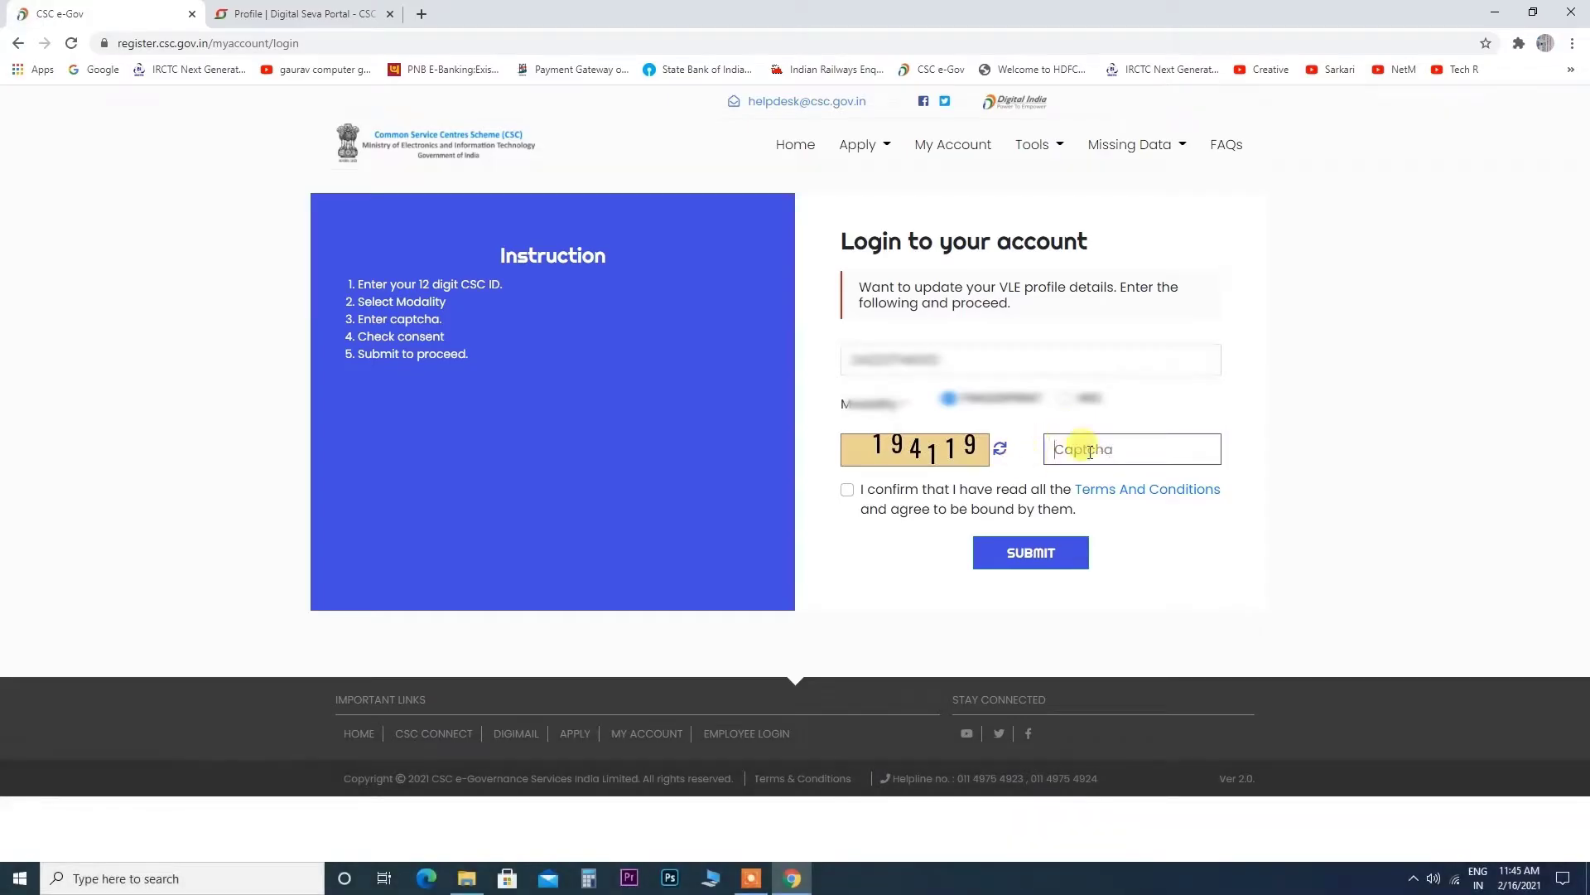
# Log in using the refreshed captcha 561536 with the terms and conditions accepted.
pyautogui.write('19')
pyautogui.click(1000, 451)
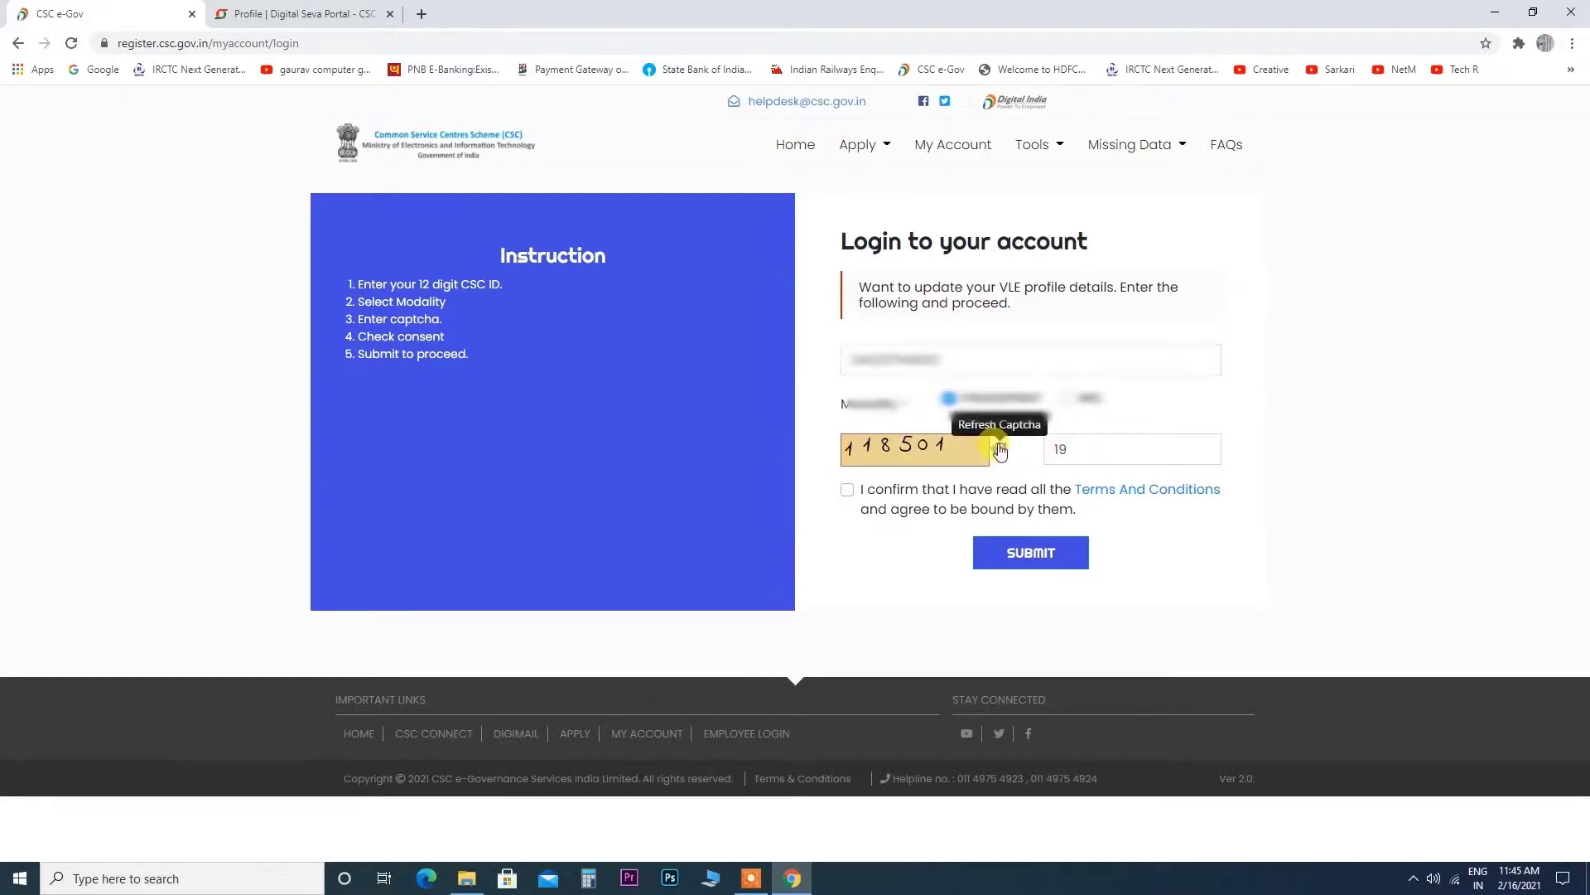
pyautogui.click(1000, 449)
pyautogui.click(1083, 454)
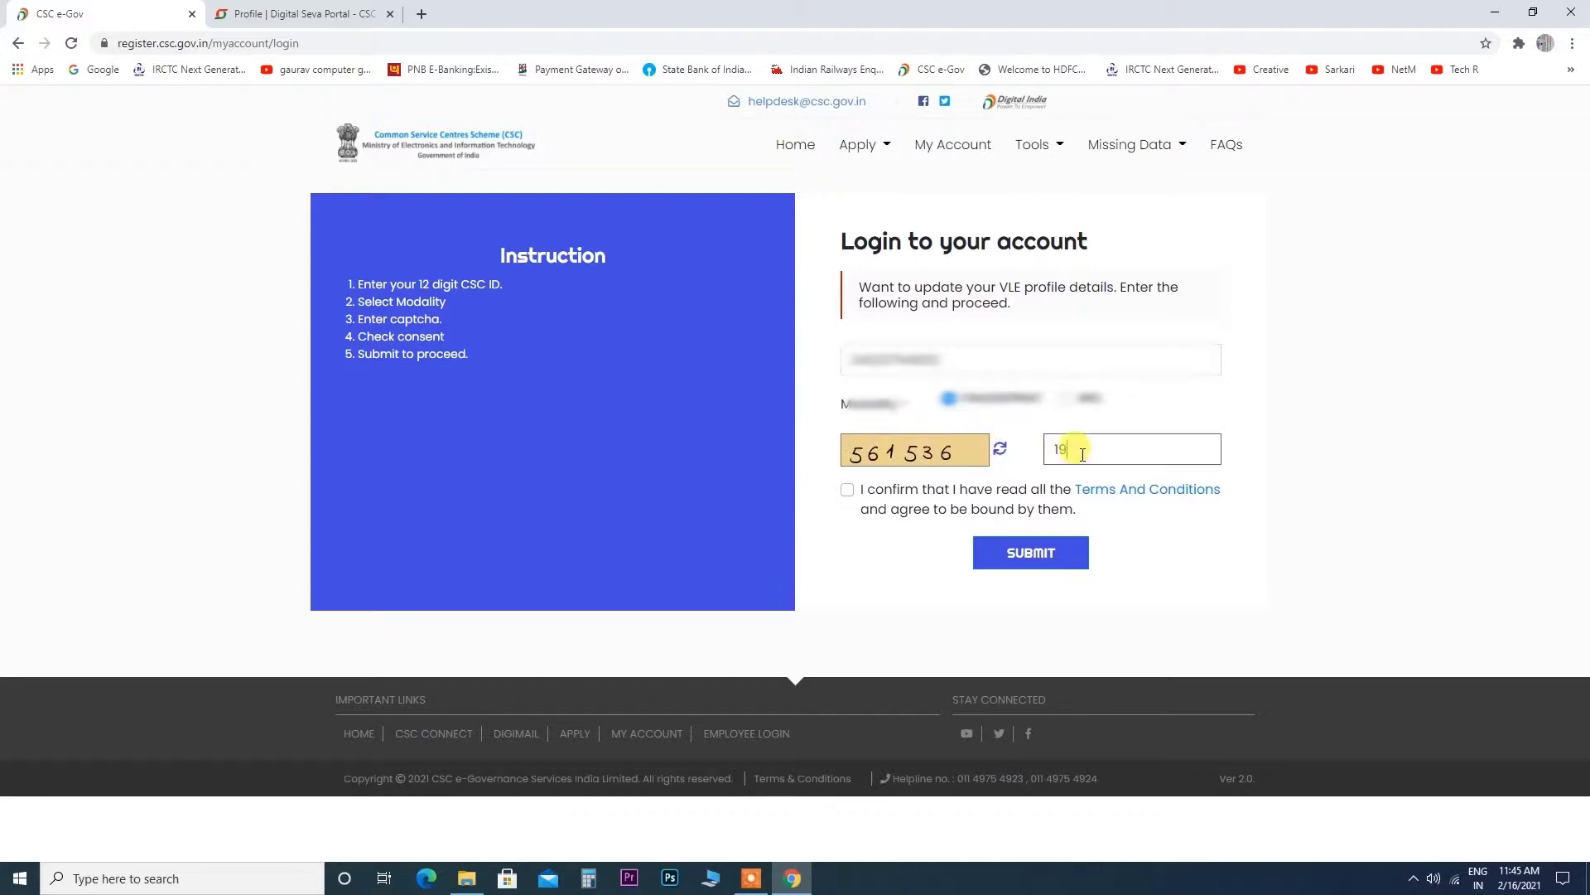
pyautogui.press('BackSpace')
pyautogui.press('BackSpace')
pyautogui.write('561536')
pyautogui.click(846, 489)
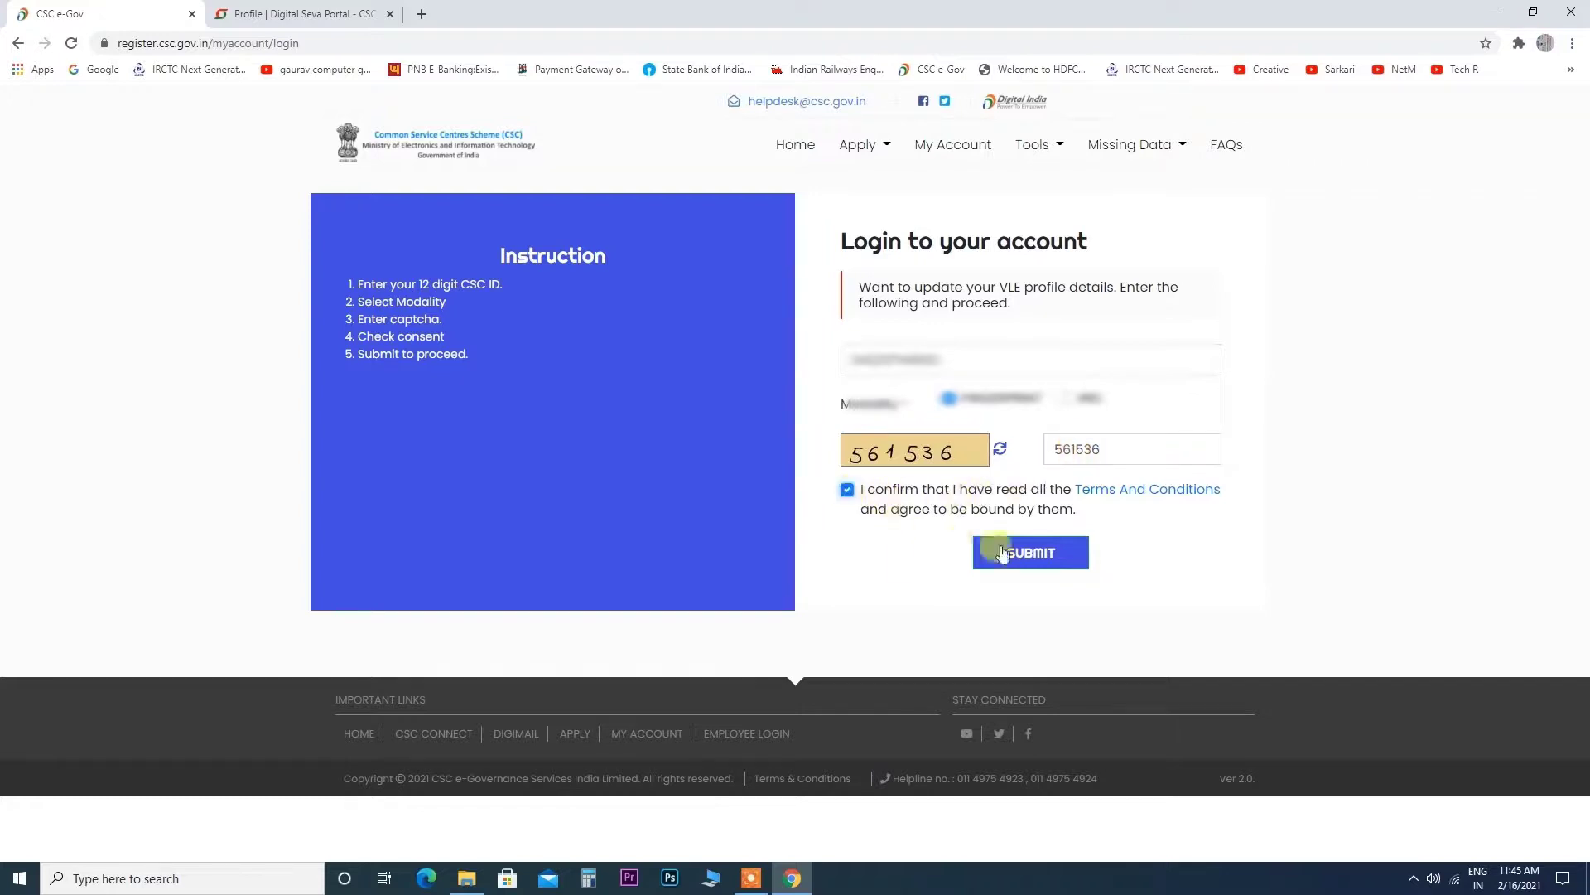
pyautogui.click(1024, 559)
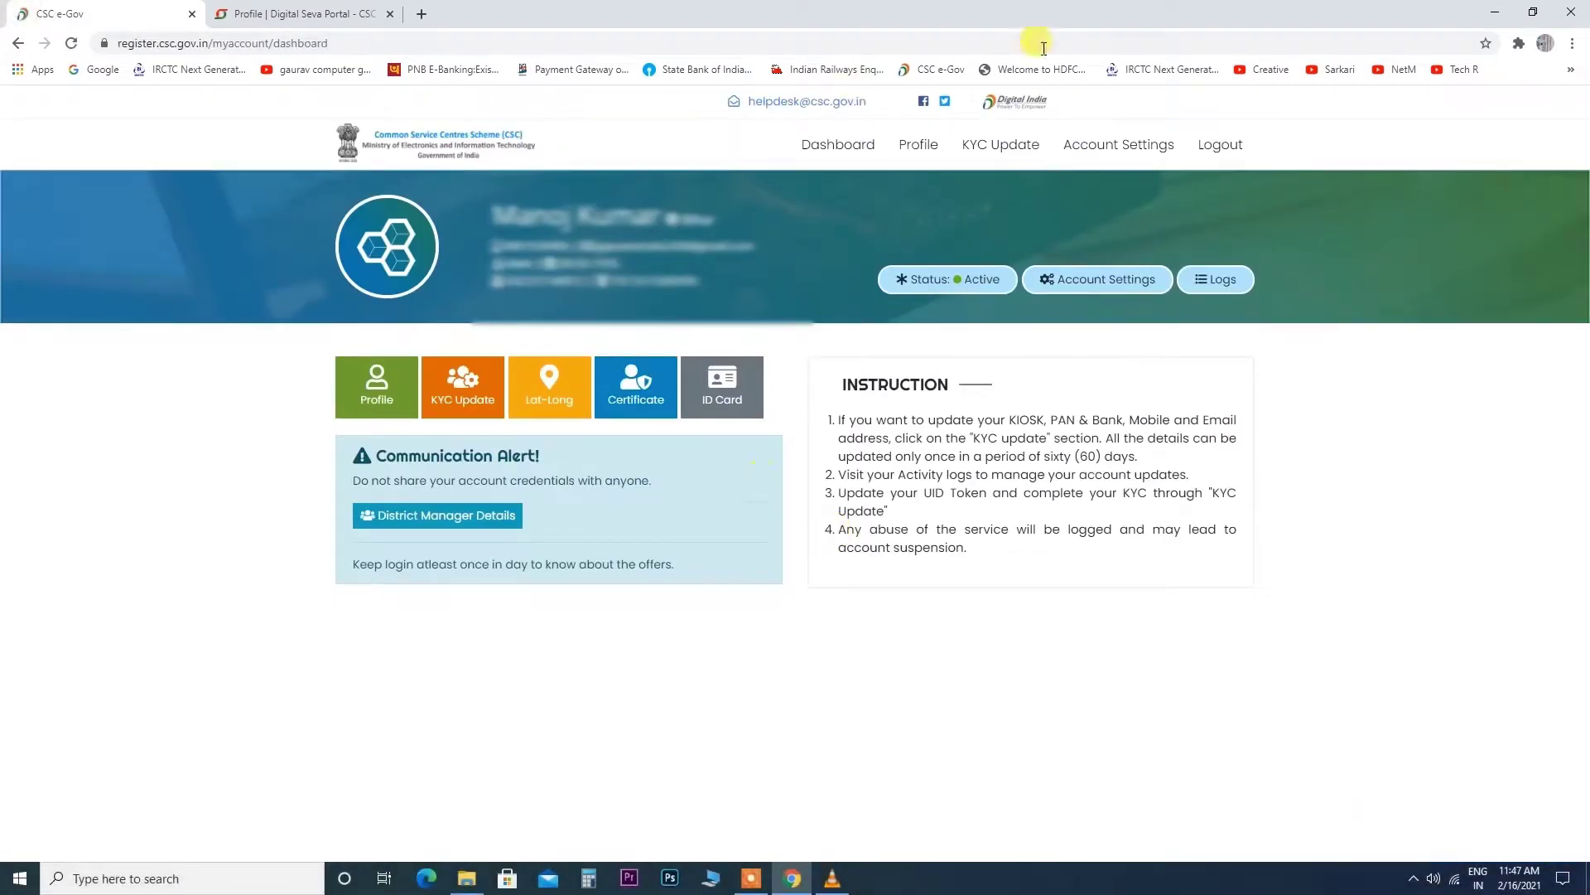
# In Account Settings, choose the Digimail Password option for the password update.
pyautogui.click(1099, 282)
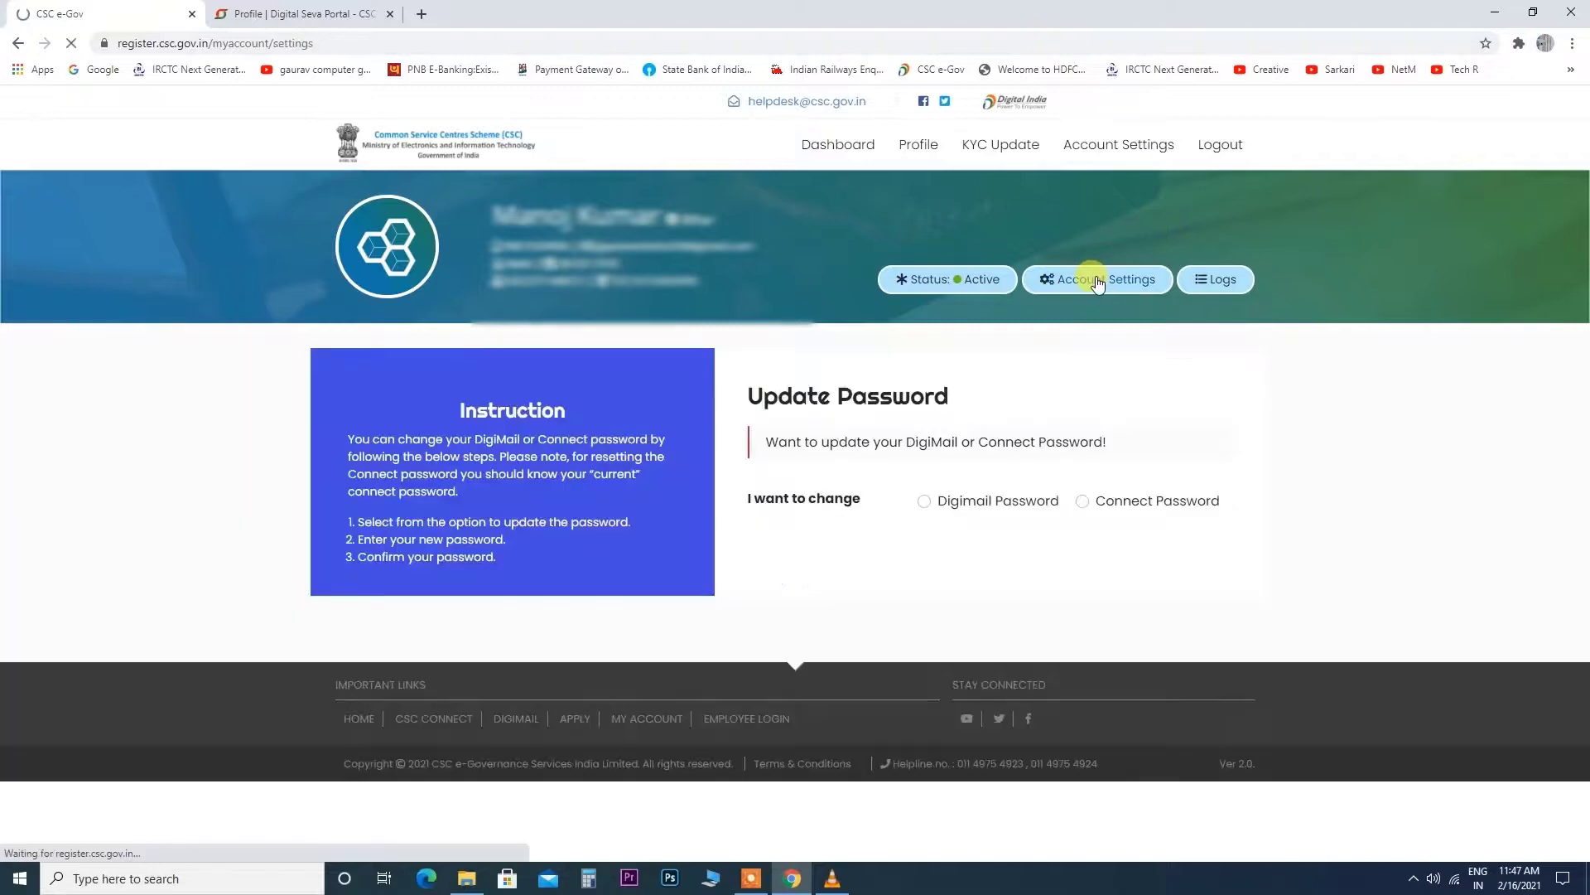
pyautogui.click(923, 502)
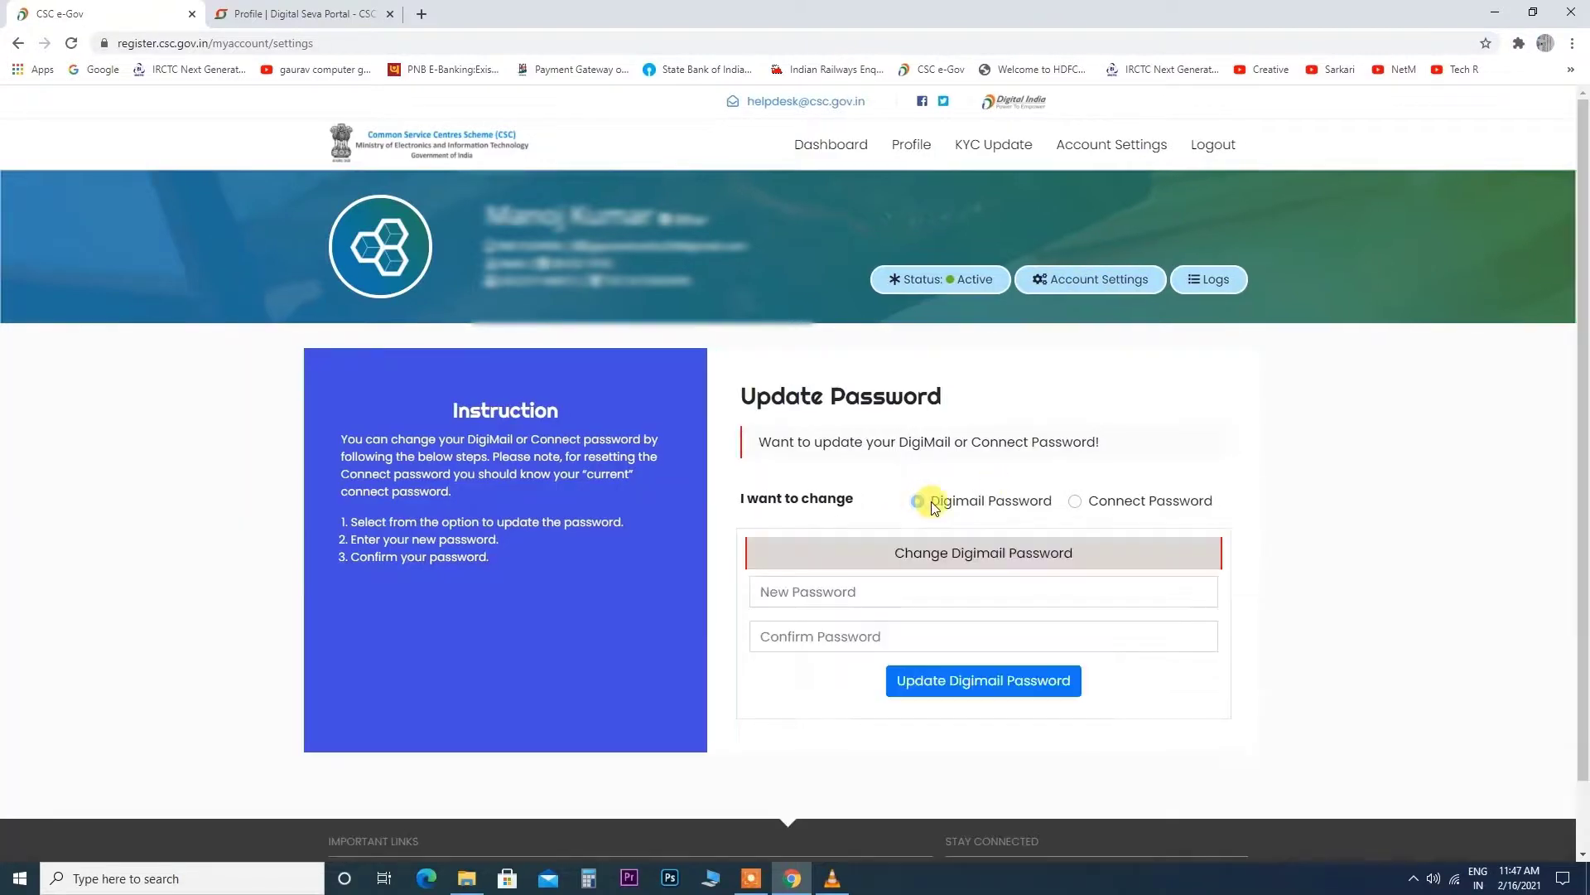
pyautogui.click(817, 590)
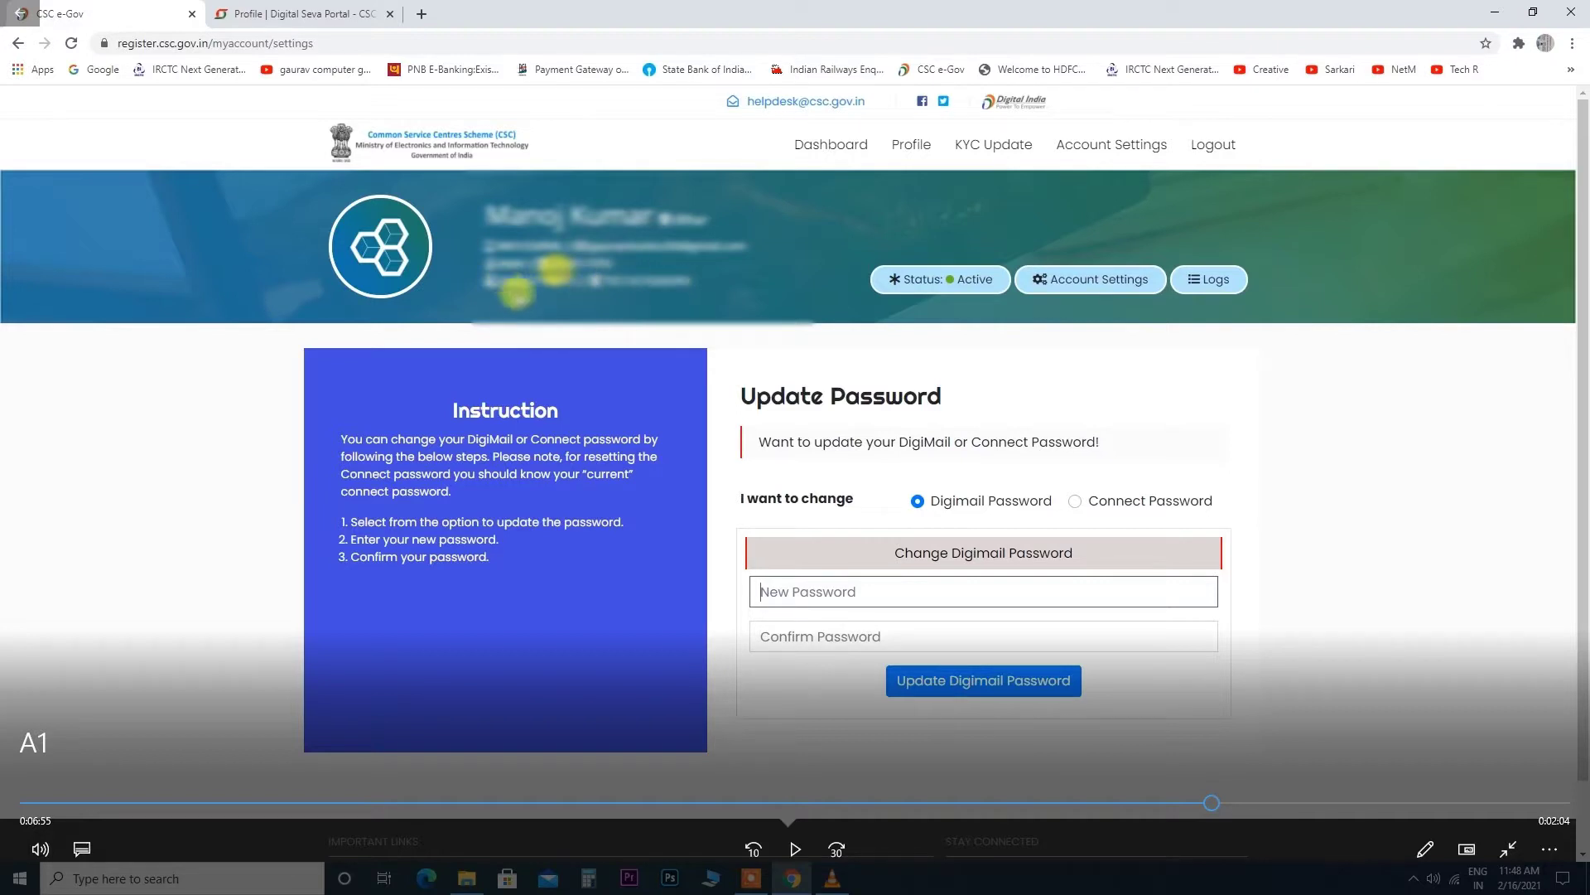
pyautogui.press('space')
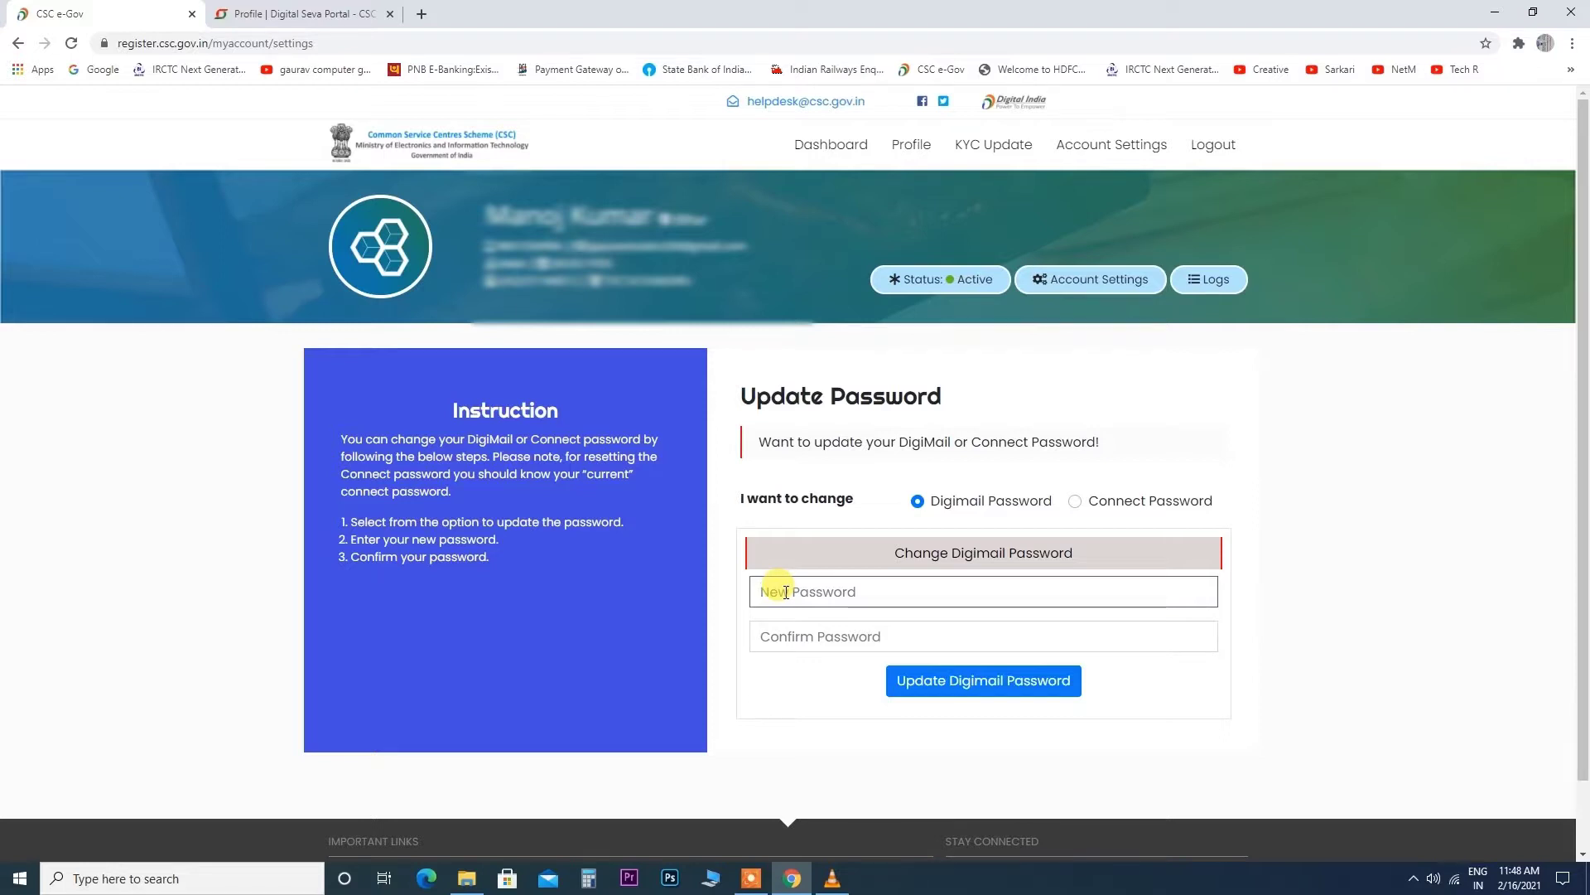
# Enter the new Digimail password in both New Password and Confirm Password.
pyautogui.write('••••••••')
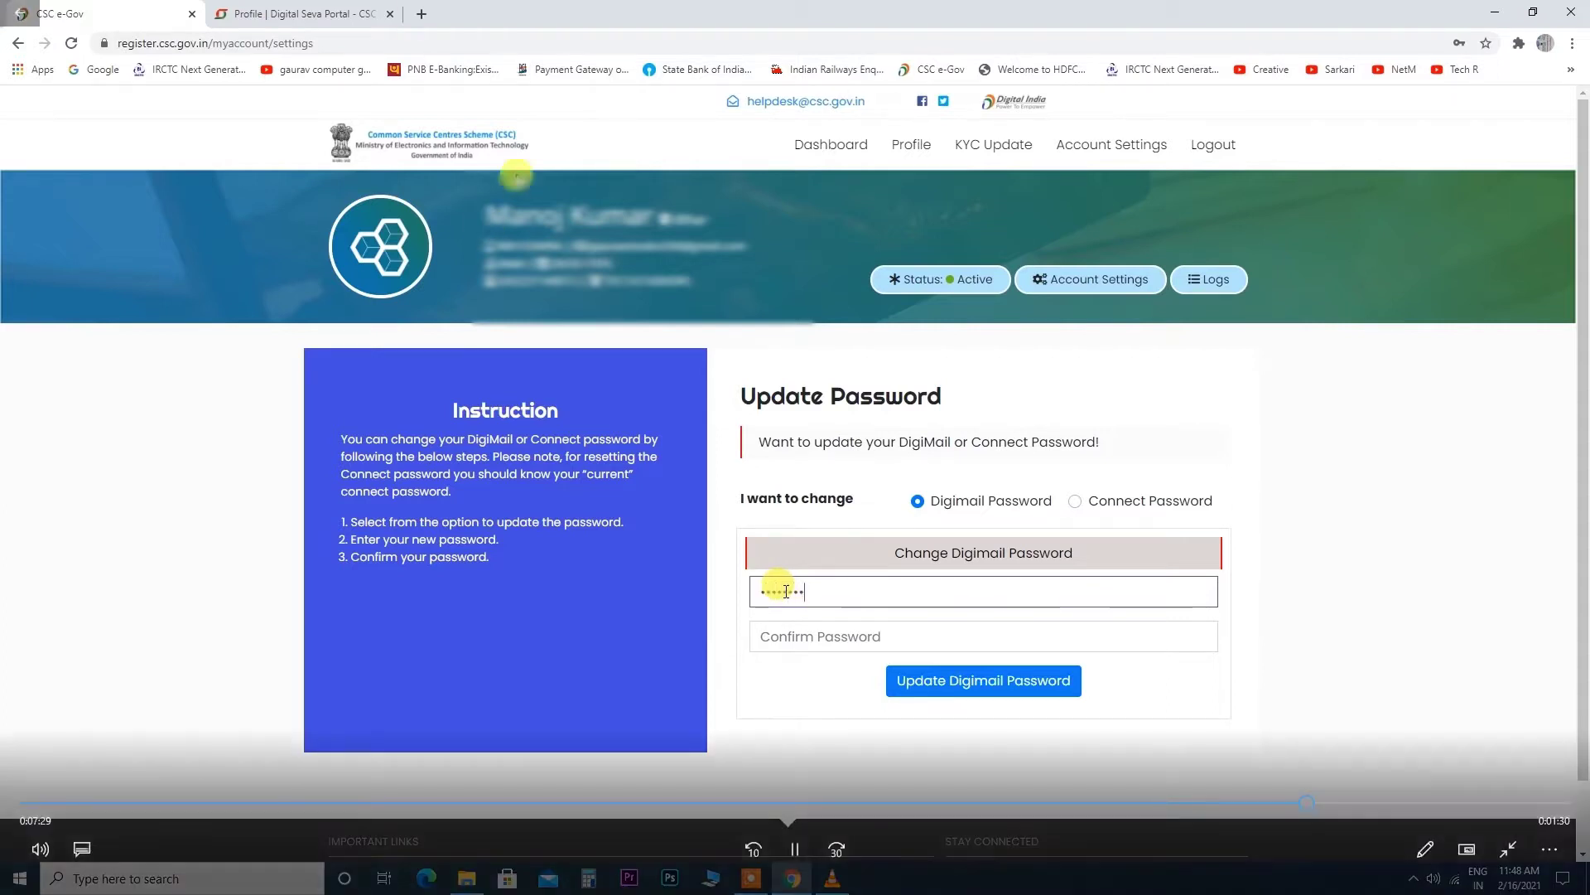
pyautogui.write('•••••')
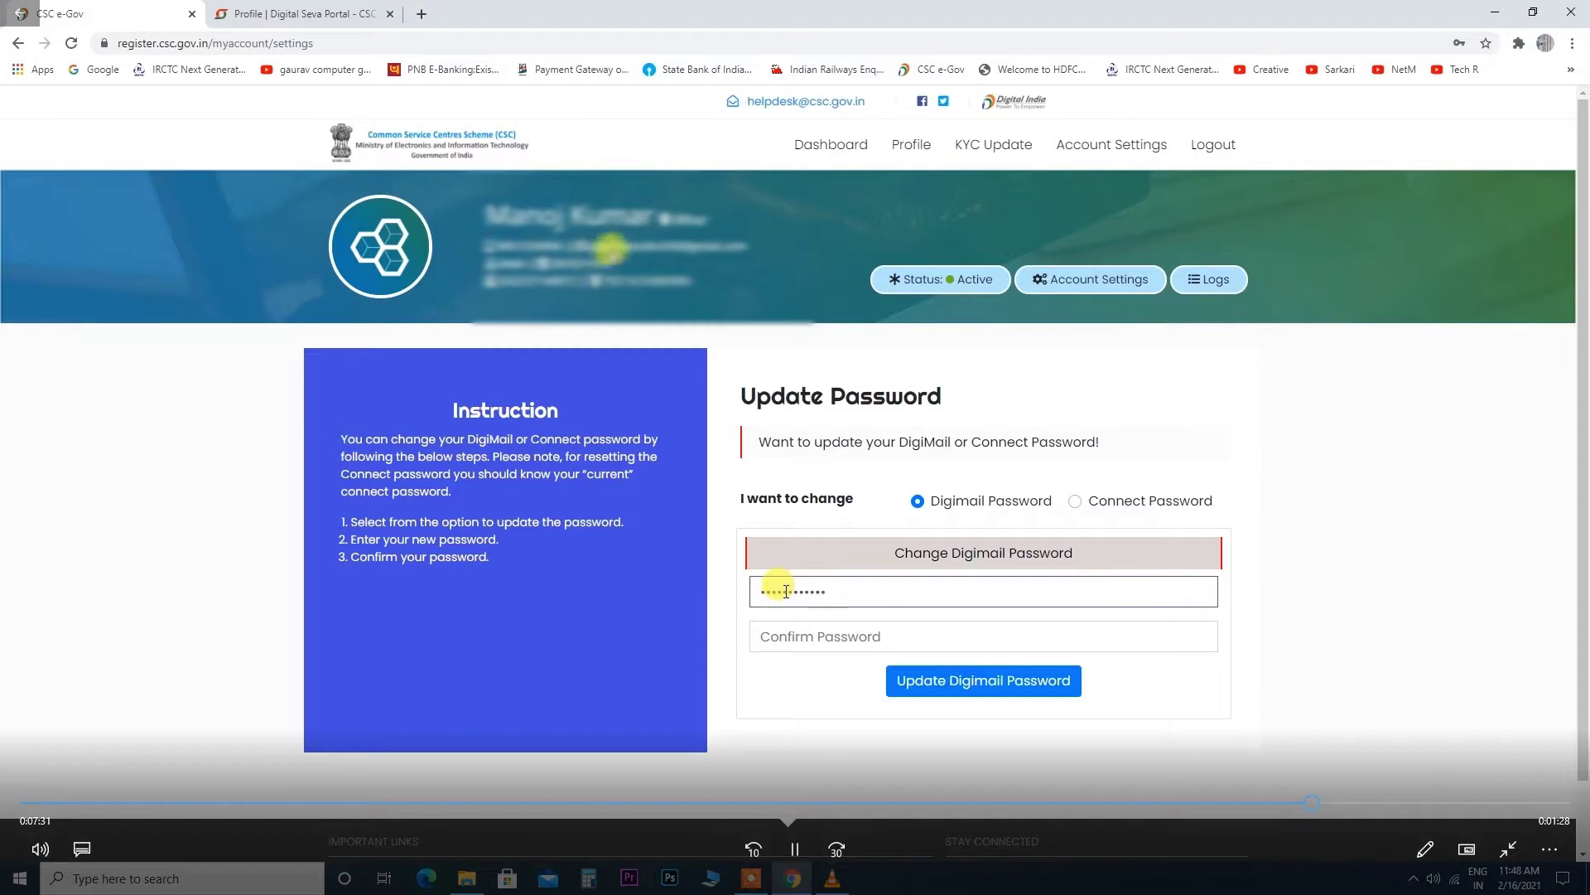
pyautogui.click(800, 624)
pyautogui.write('•')
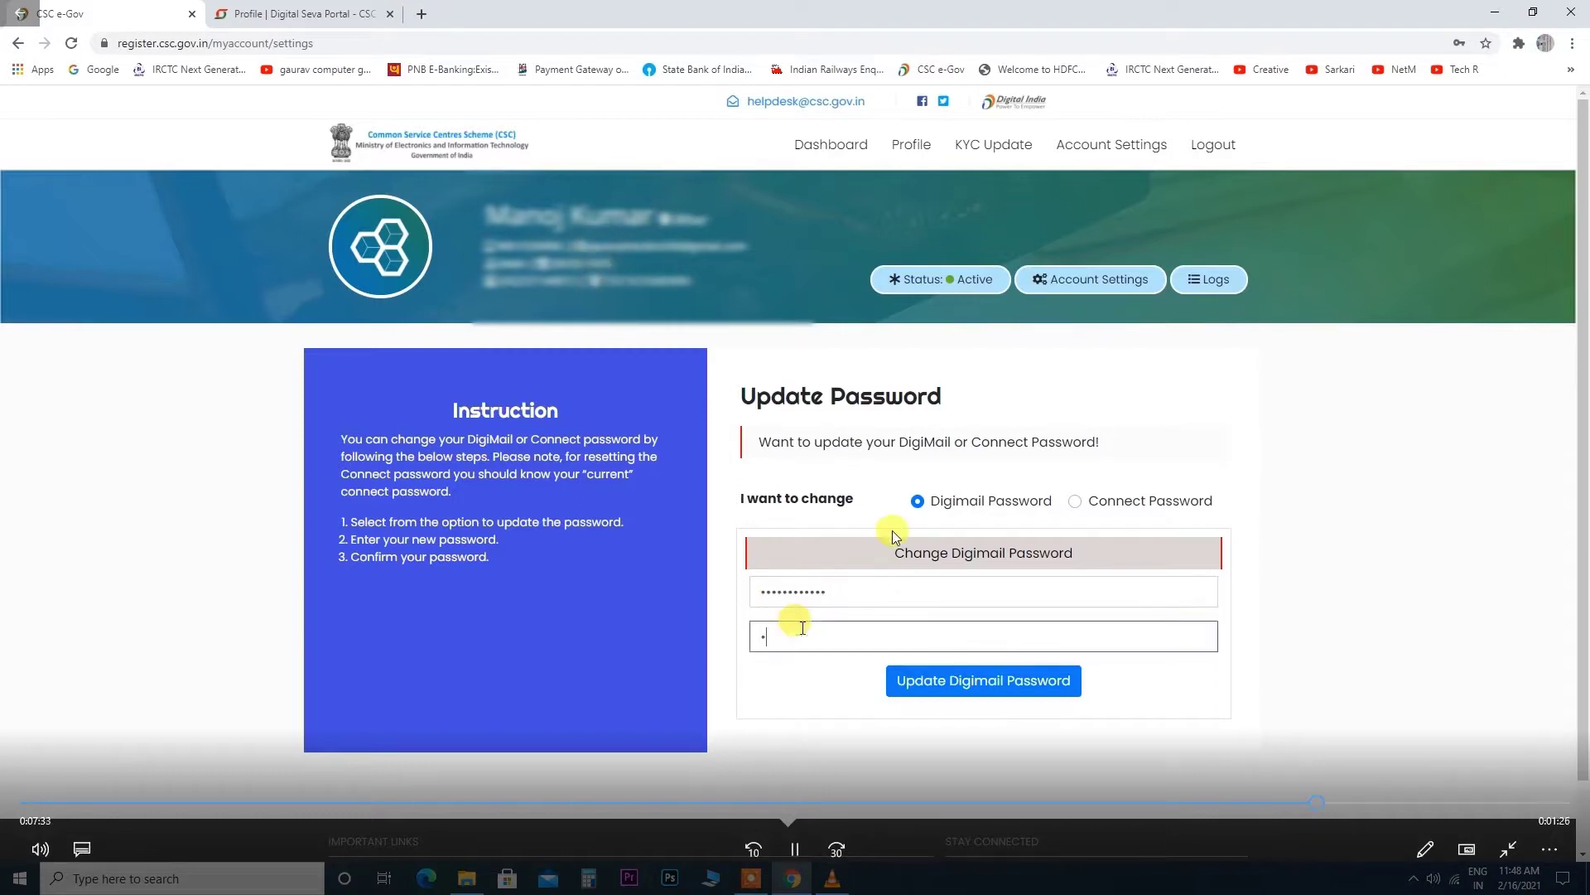
pyautogui.write('••••••••')
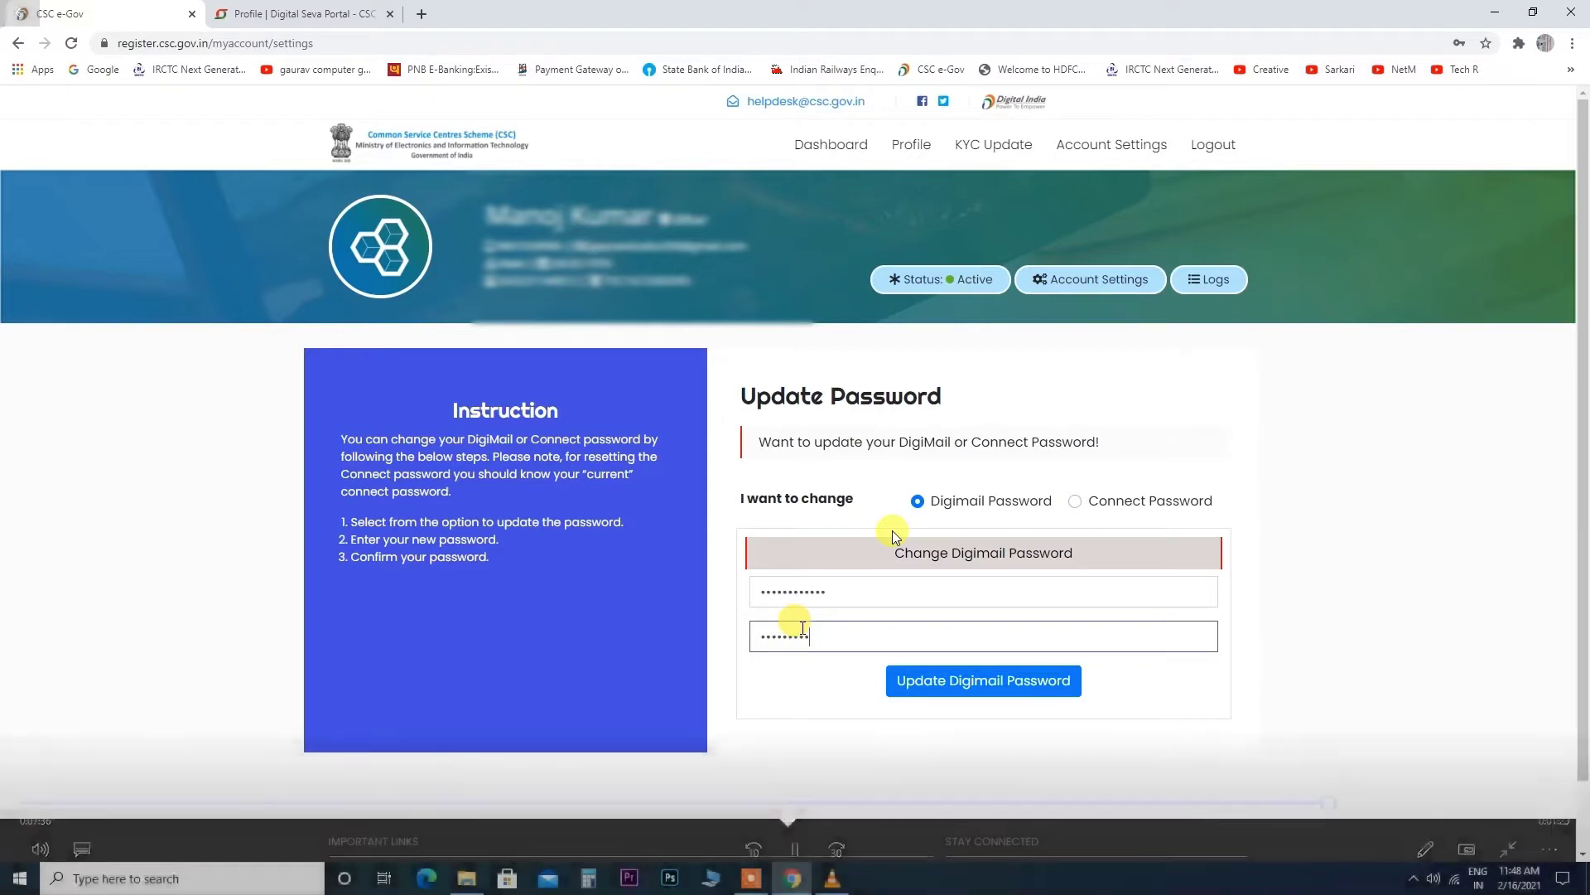
pyautogui.write('••••')
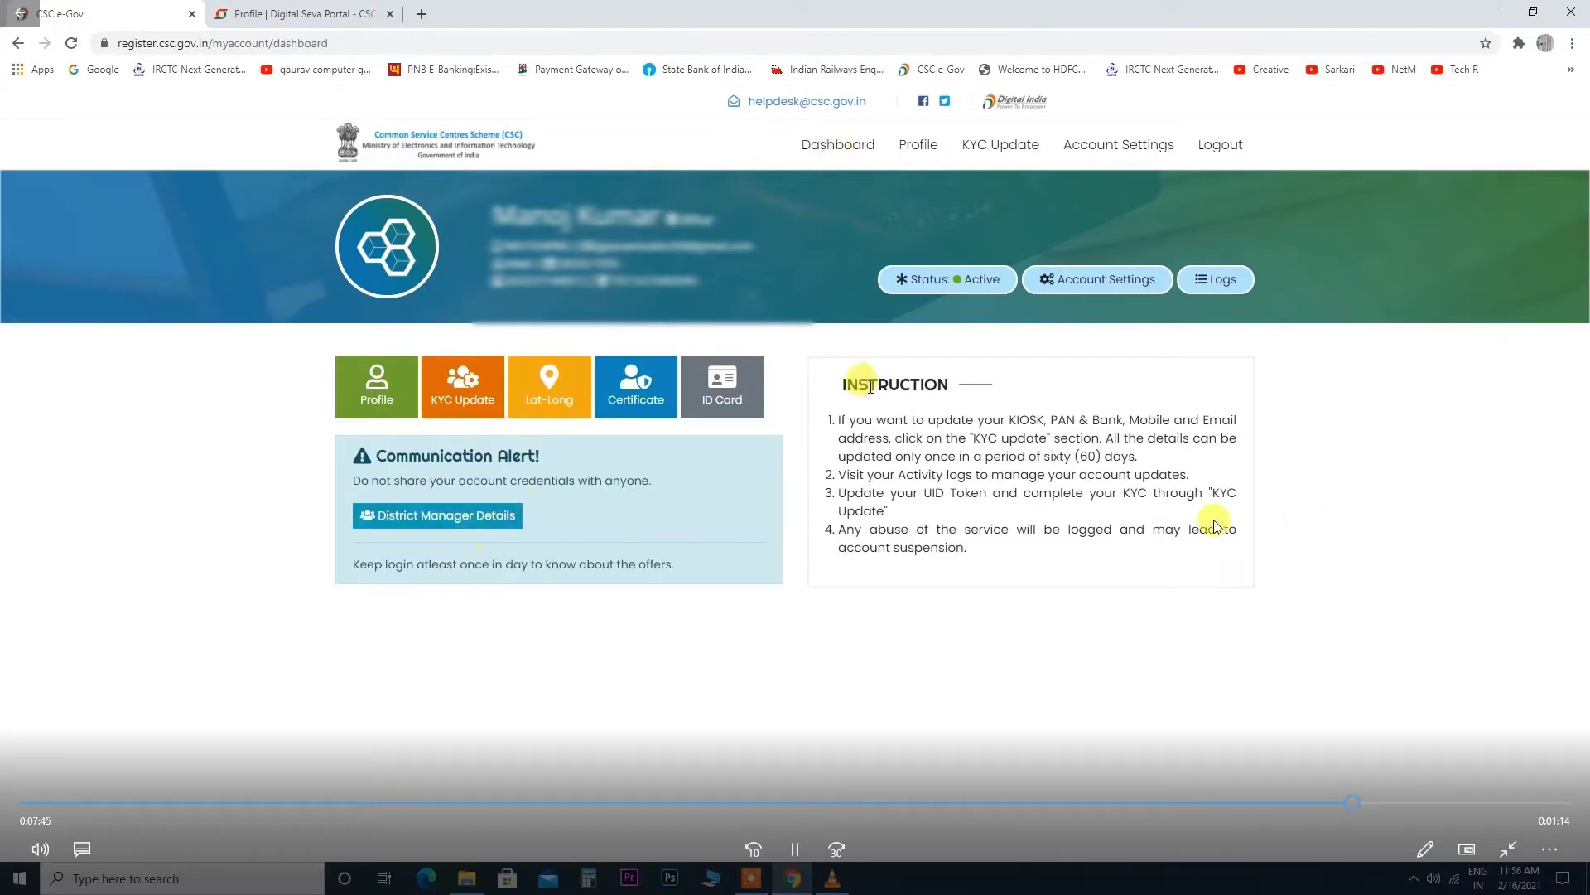
# Save the VLE ID card as a PDF with a custom page range.
pyautogui.click(723, 382)
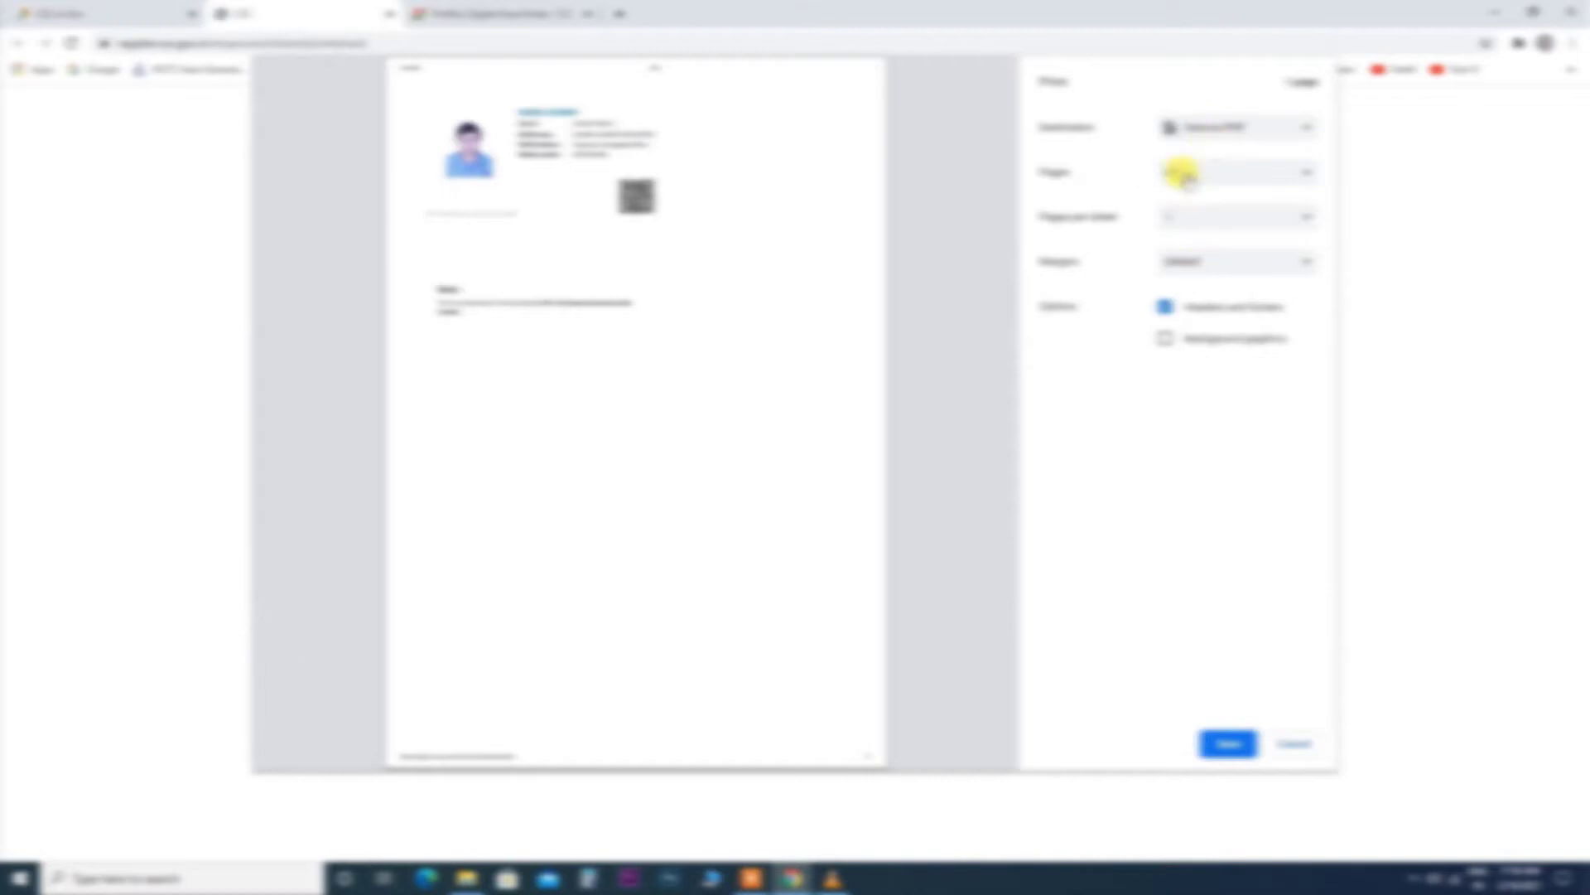
pyautogui.click(1178, 172)
pyautogui.click(1181, 205)
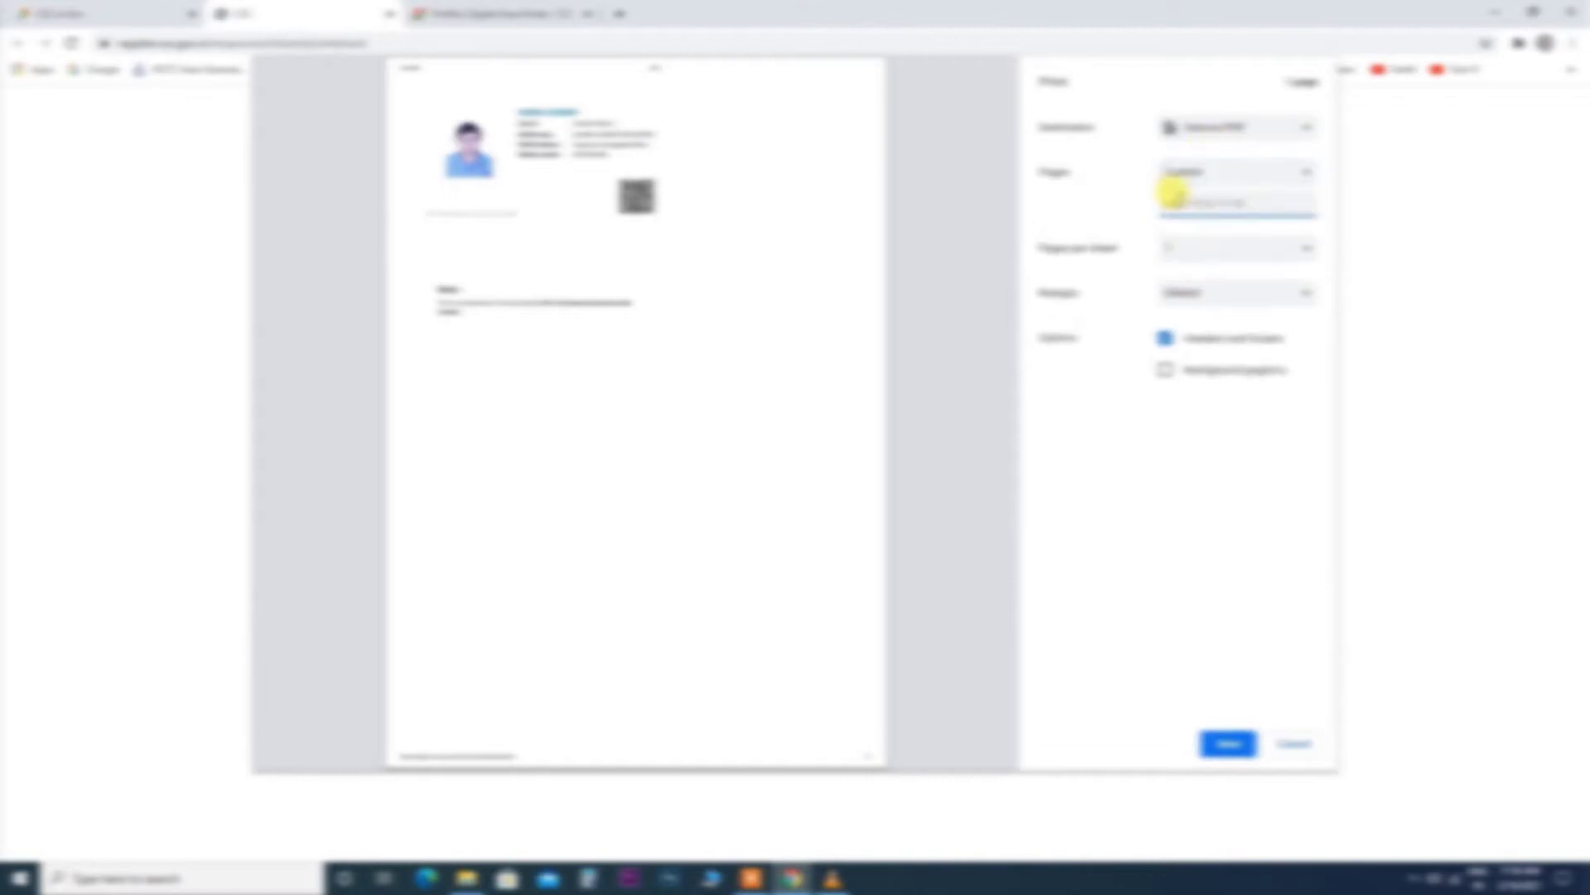
pyautogui.click(1228, 742)
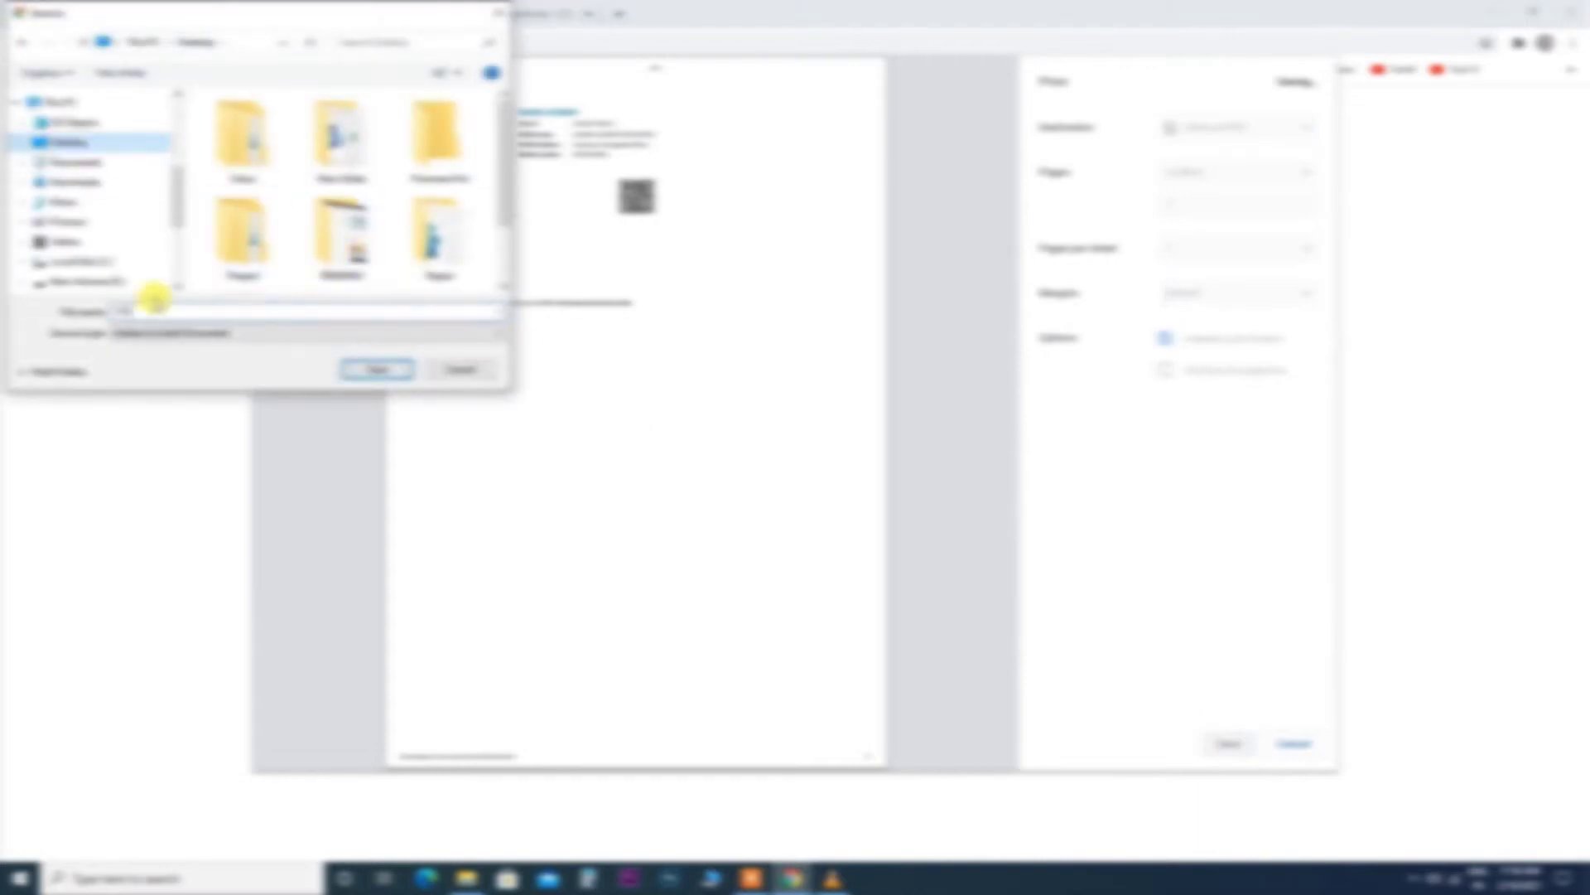
pyautogui.click(377, 370)
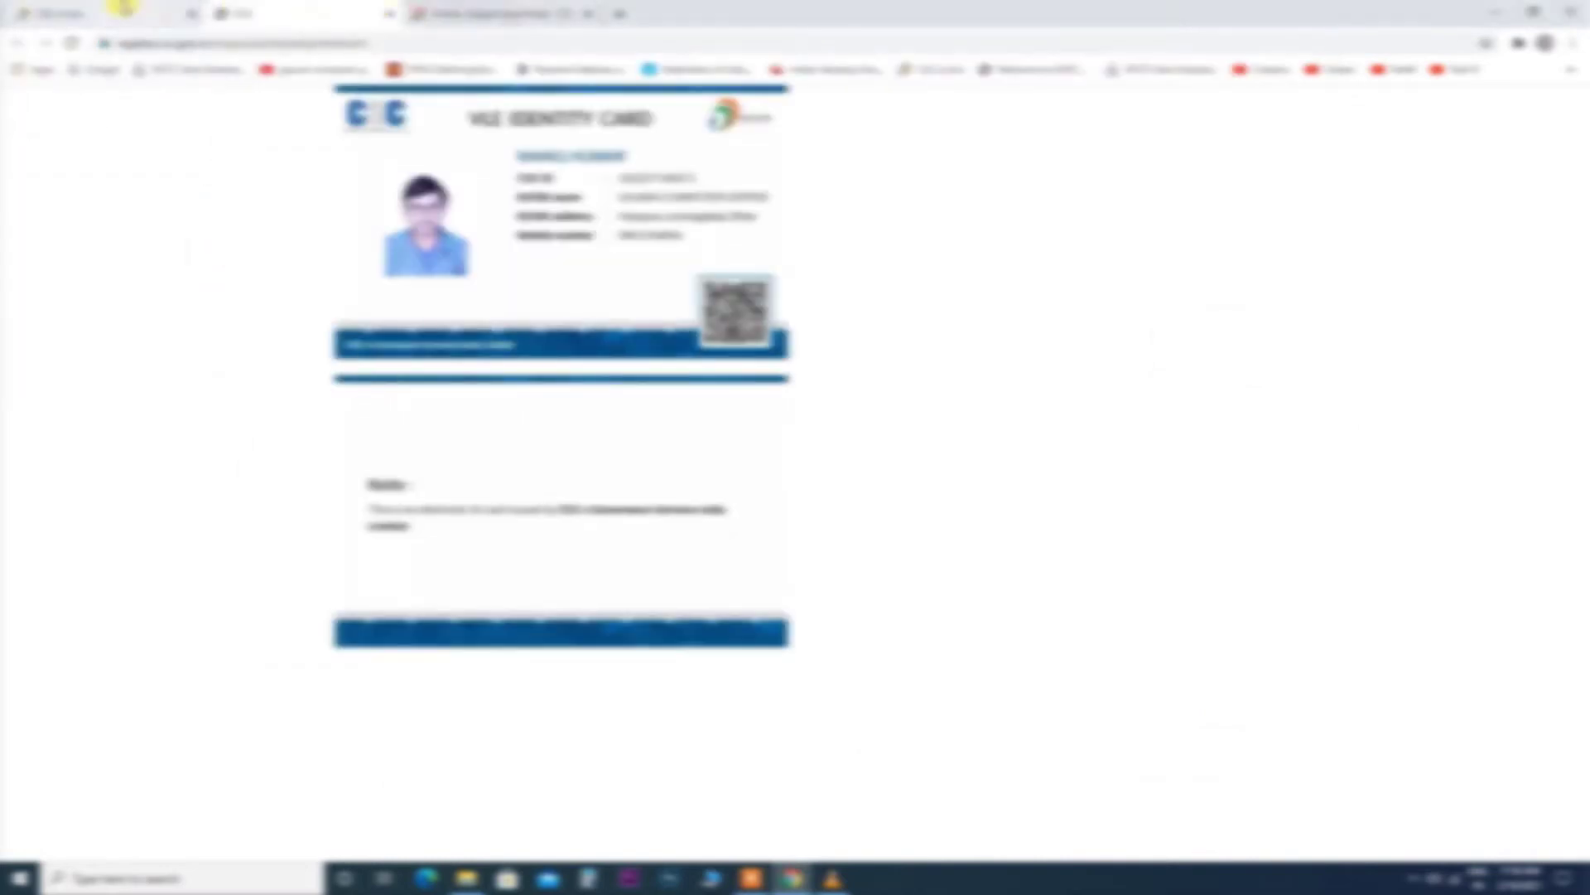
# Switch back through the open tabs to the account dashboard.
pyautogui.click(515, 11)
pyautogui.click(294, 7)
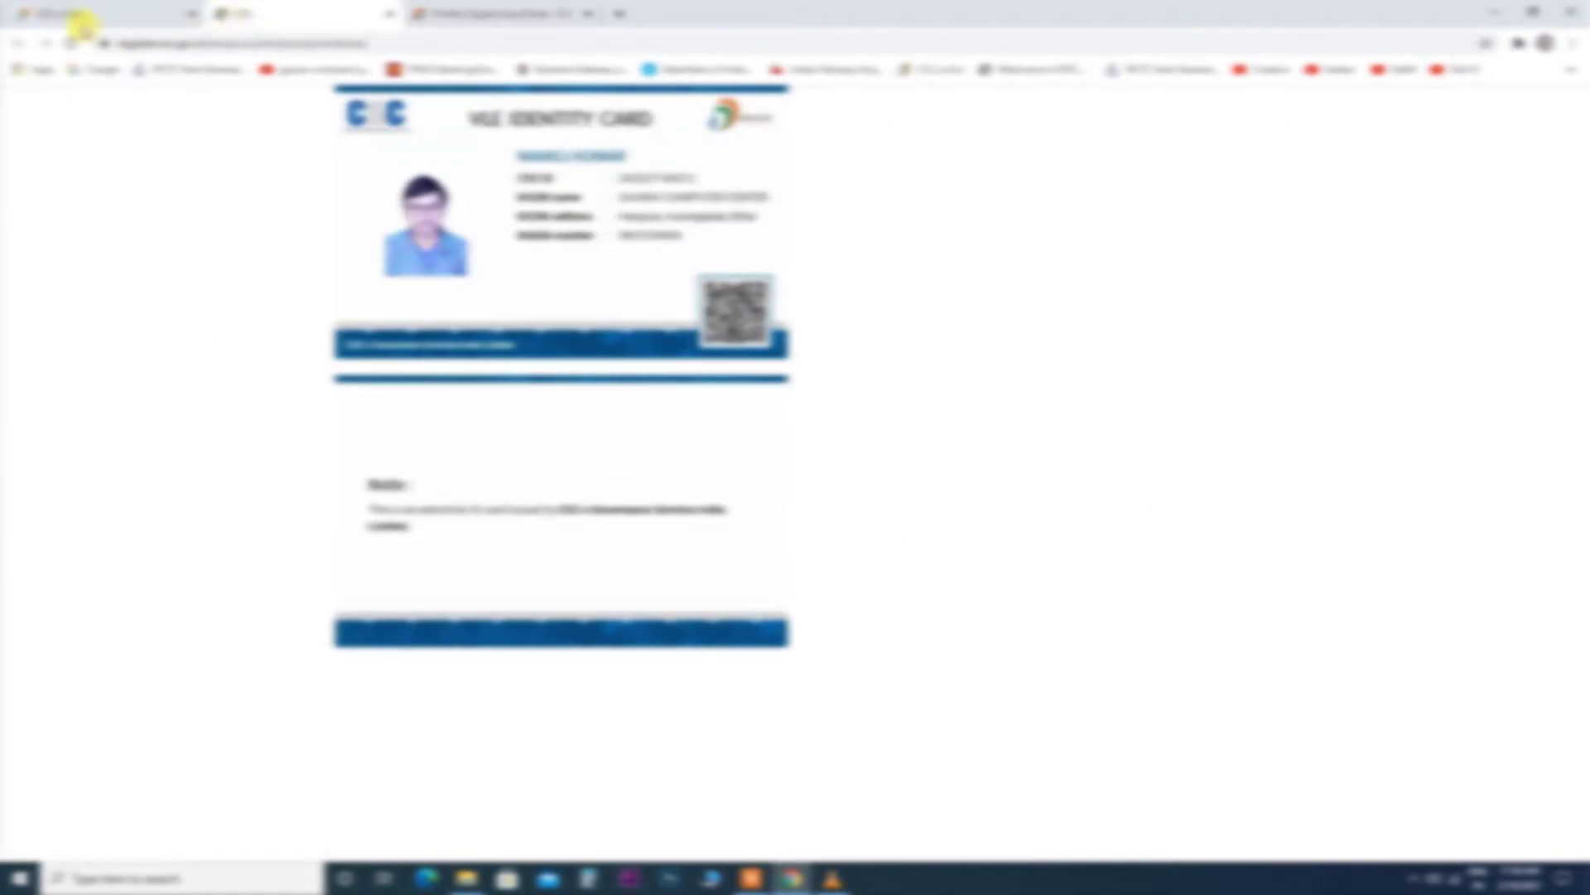
pyautogui.click(78, 17)
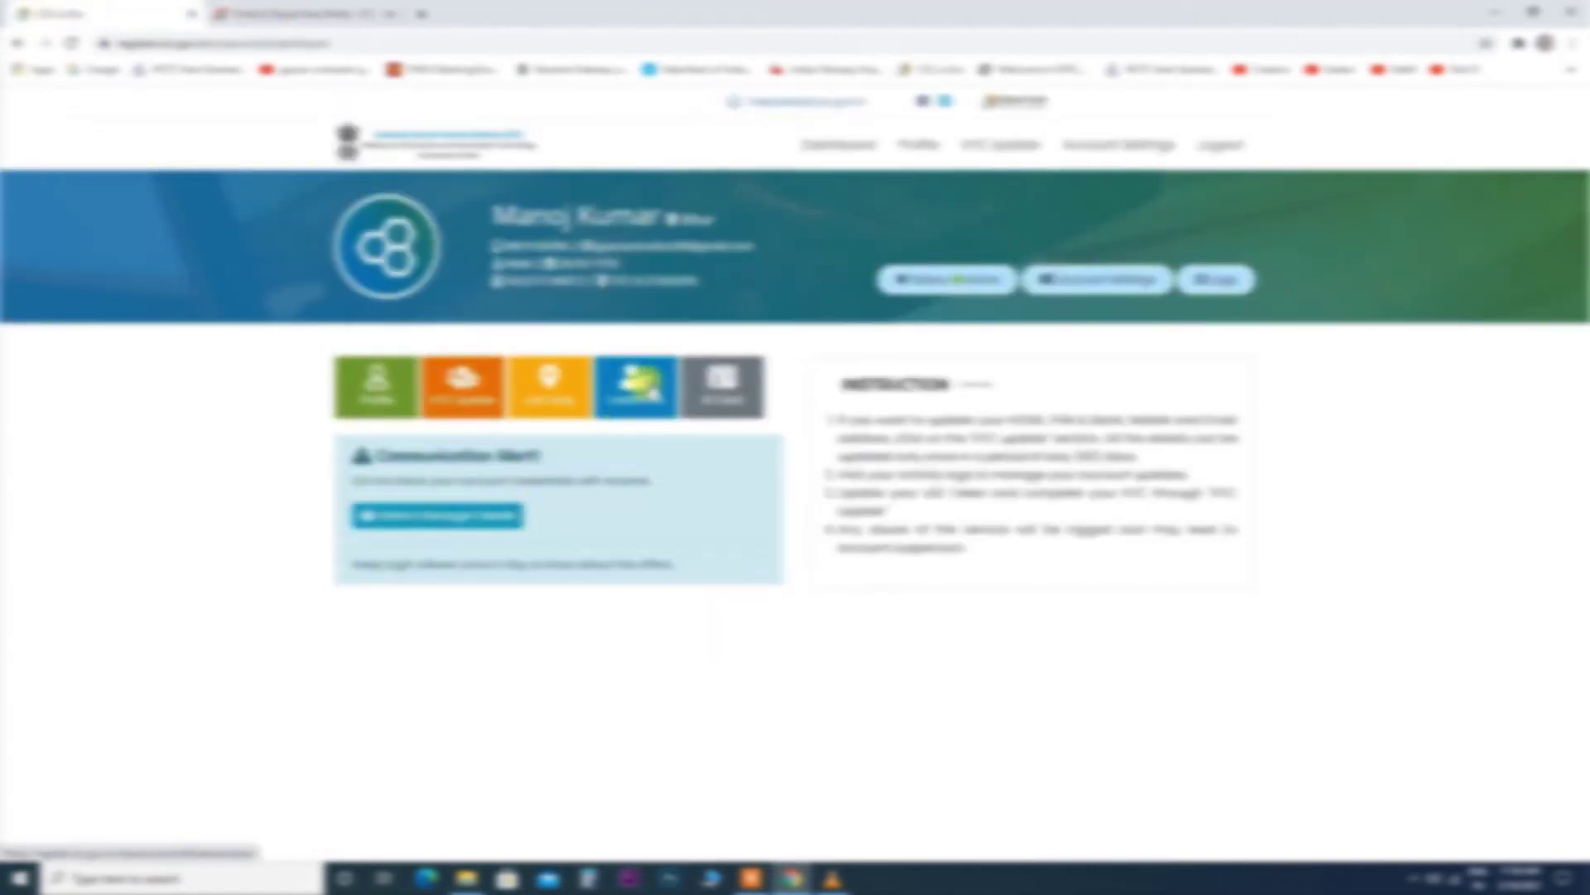
# Open the CSC certificate and save it from the Save as PDF print preview.
pyautogui.click(651, 383)
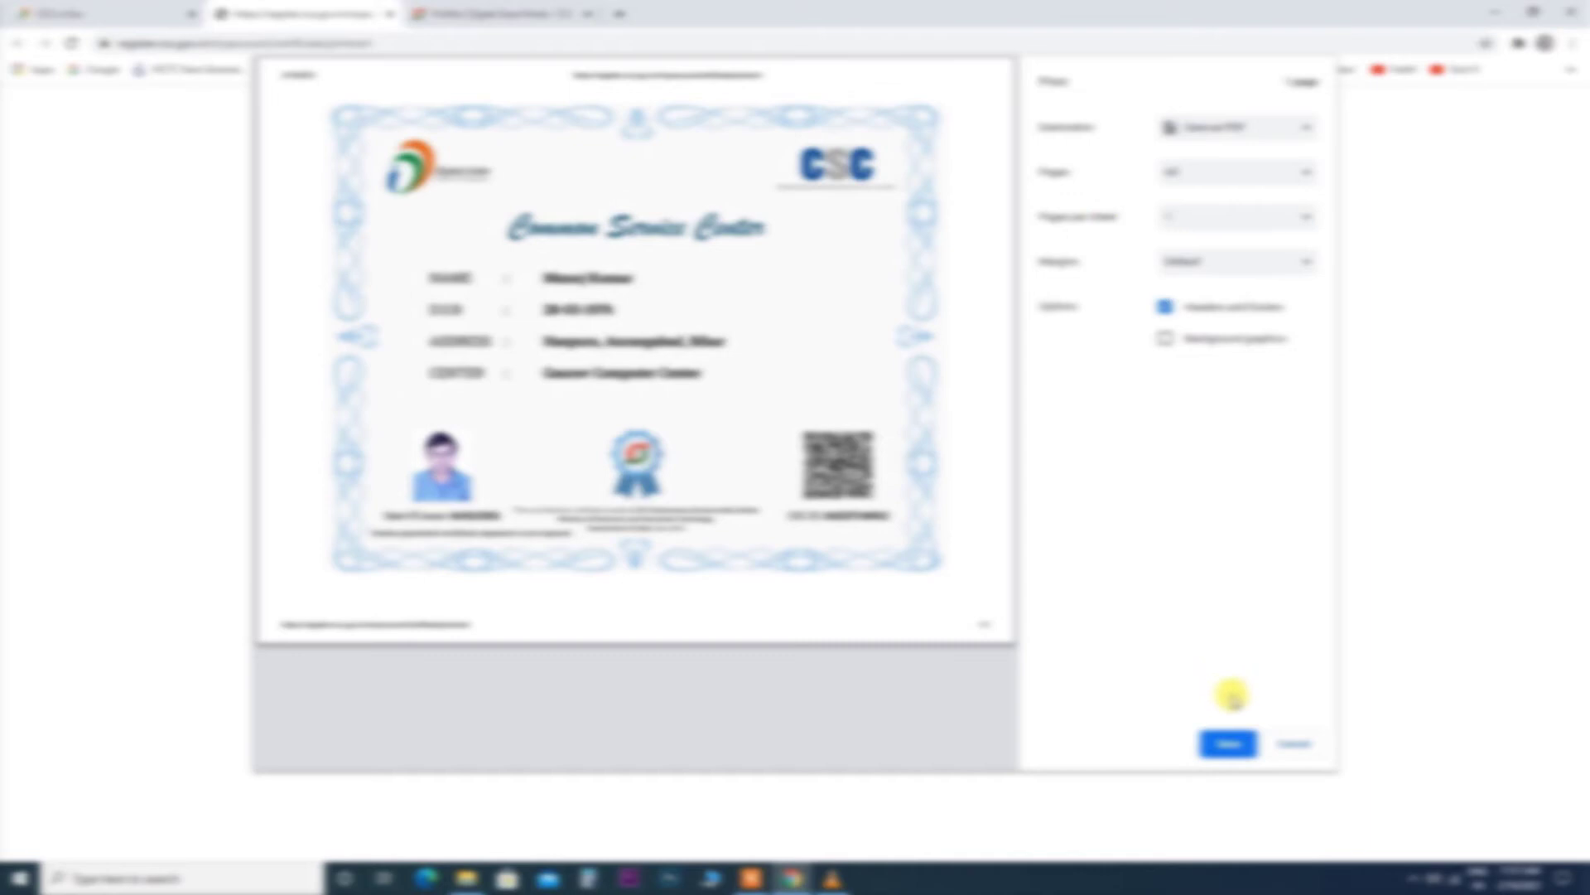
pyautogui.click(1229, 743)
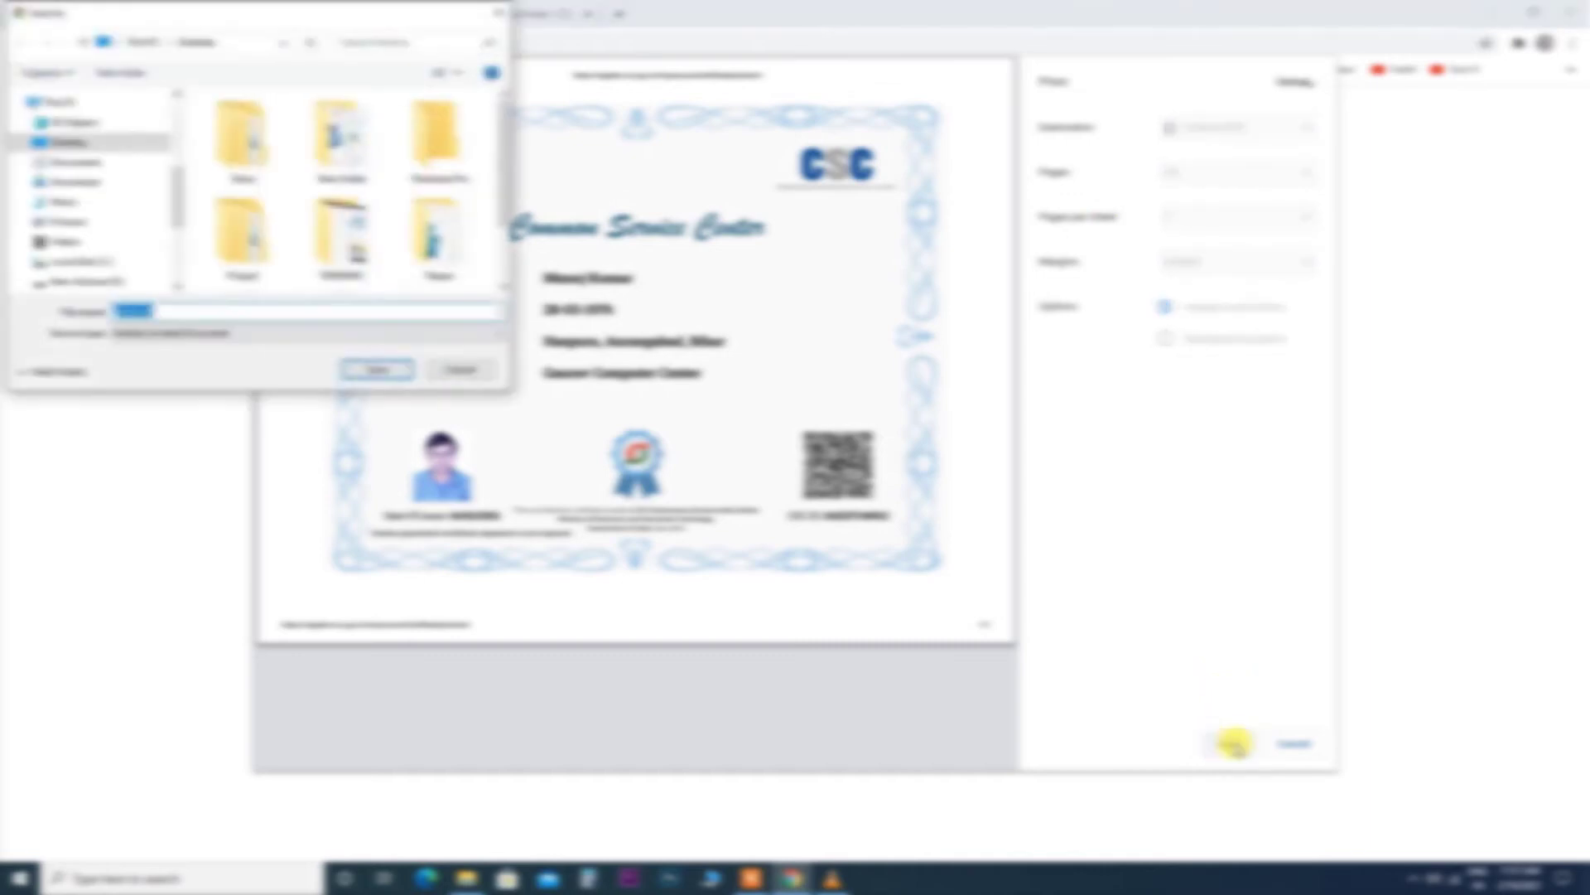